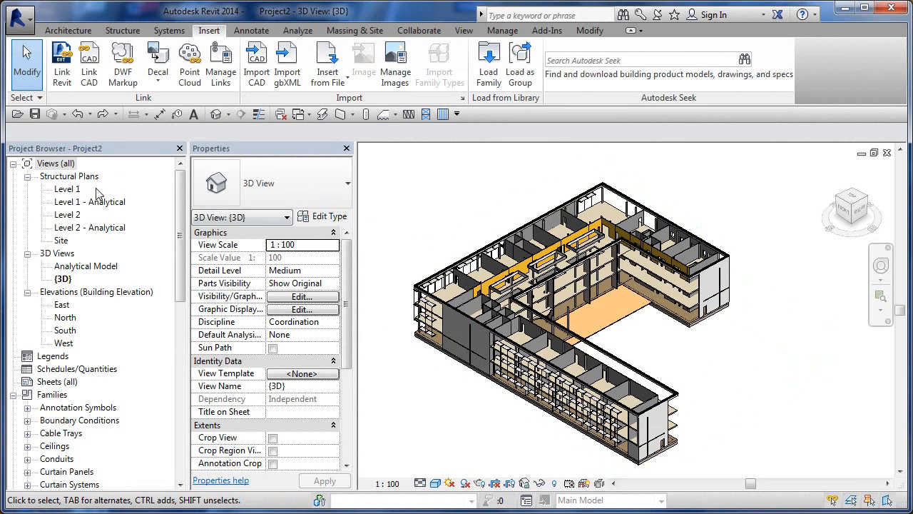
- Open the Level 1 structural plan and set its view discipline to Coordination
double_click(70, 189)
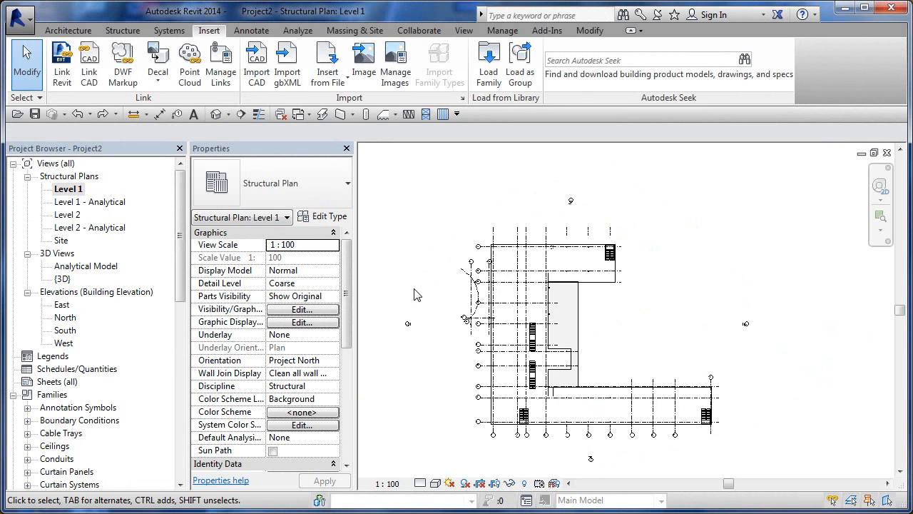
scroll(562, 343, up, 3)
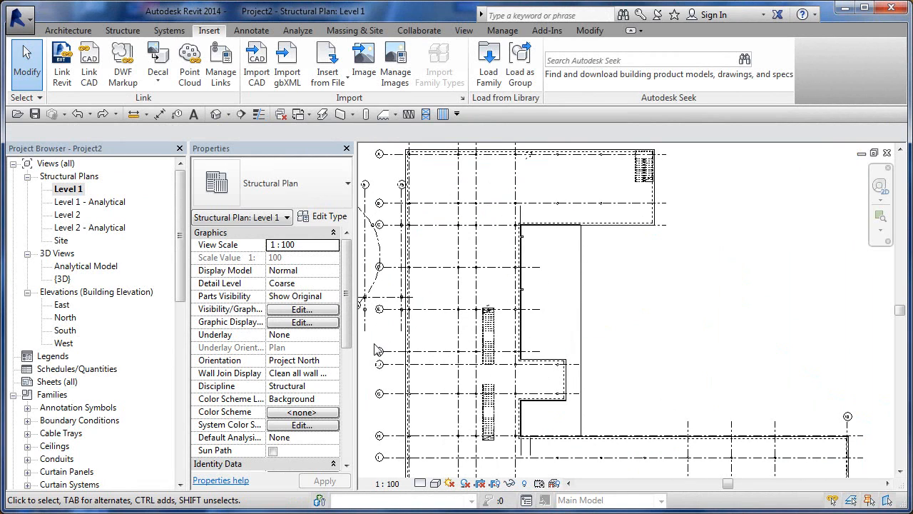
click(333, 387)
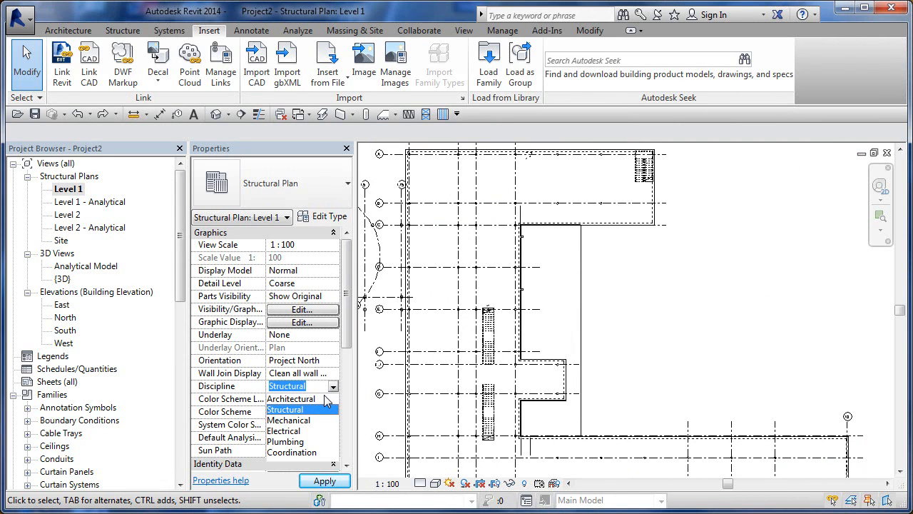
click(306, 453)
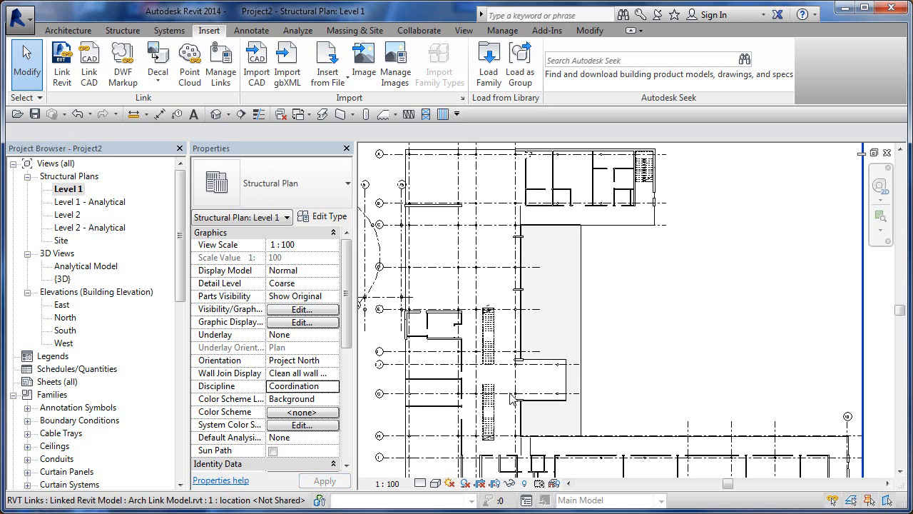
middle_drag(560, 351, 580, 452)
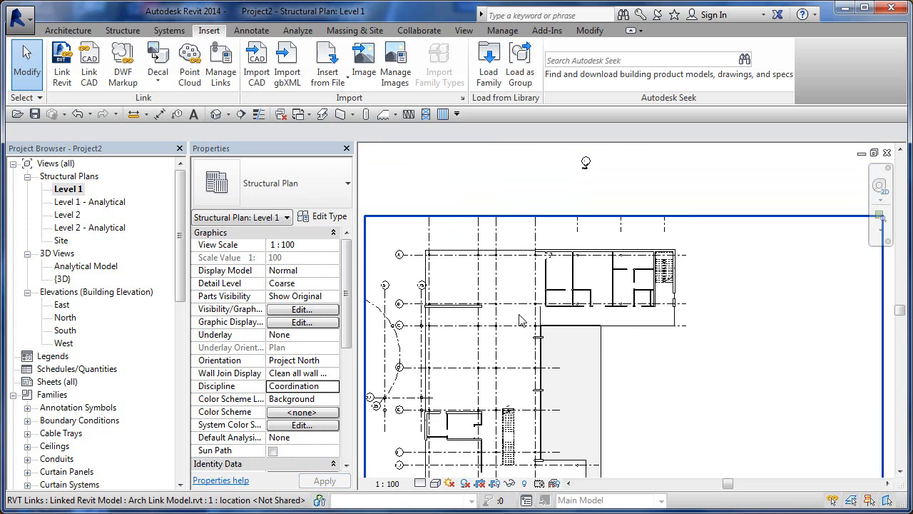
scroll(520, 321, up, 3)
middle_drag(508, 325, 608, 360)
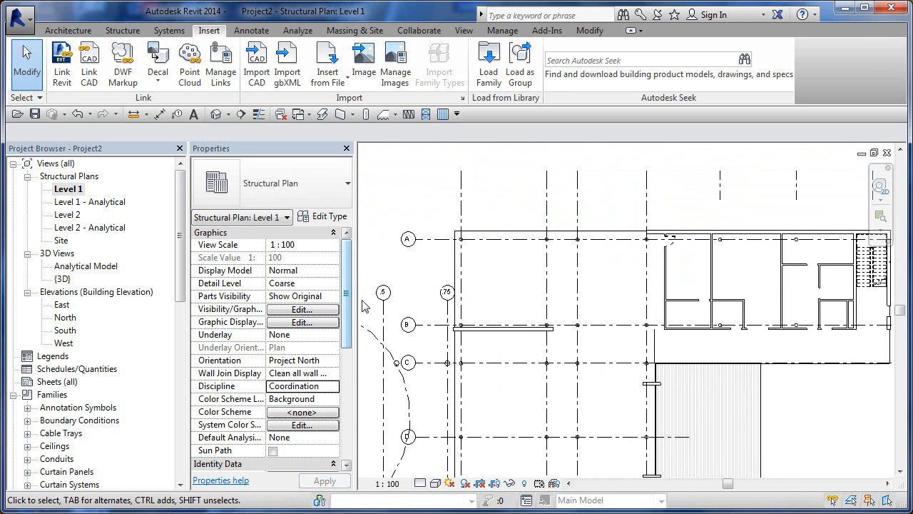
- Try the Structural and Architectural disciplines on the Level 1 plan to compare how the linked walls display
scroll(333, 385, down, 1)
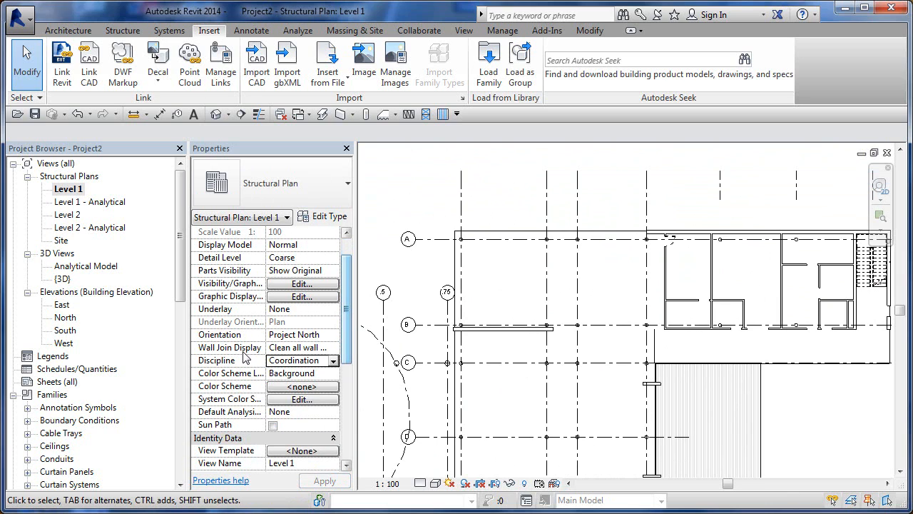
click(333, 361)
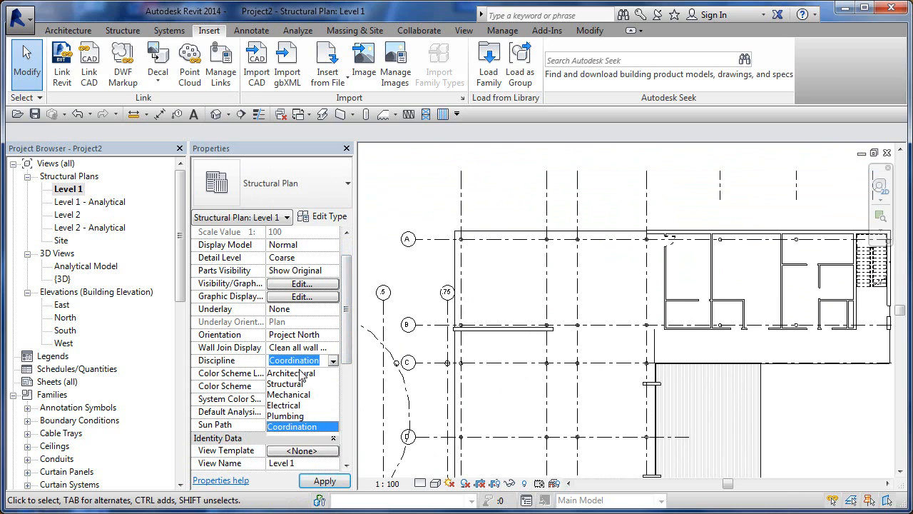
click(293, 384)
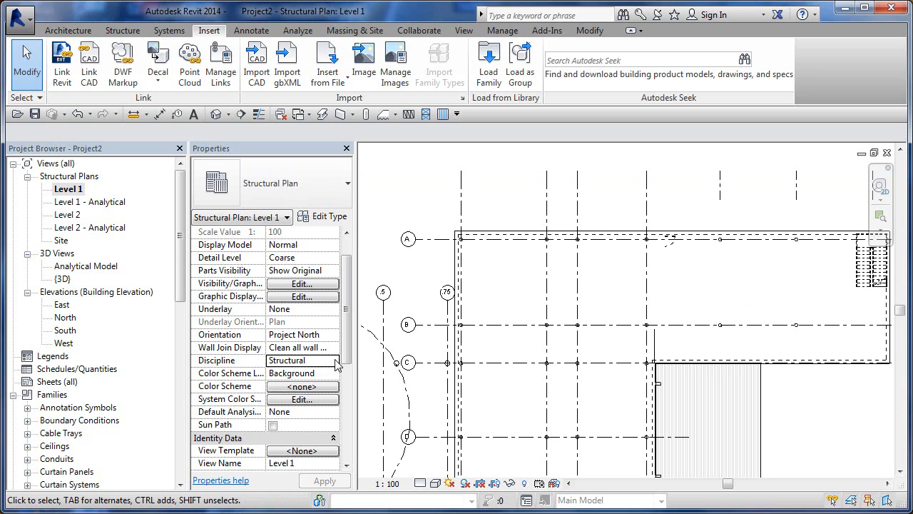
click(337, 365)
click(308, 373)
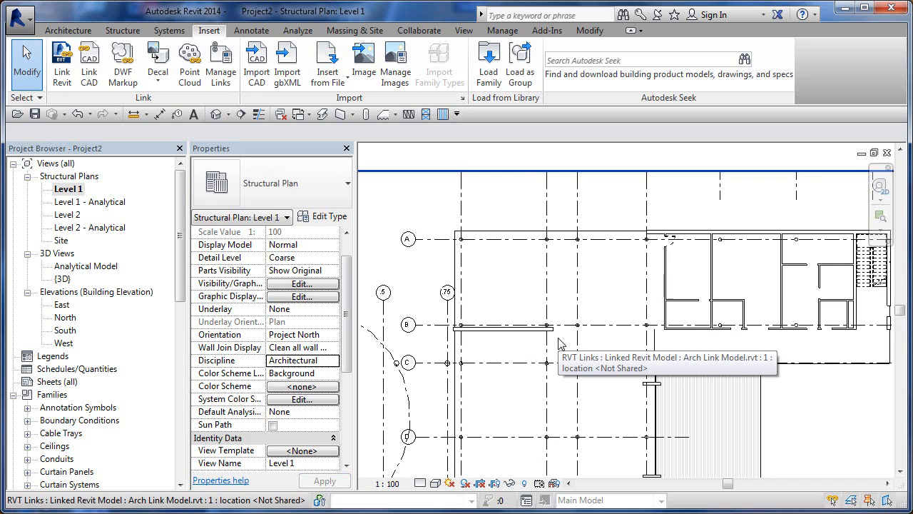
middle_drag(663, 347, 629, 349)
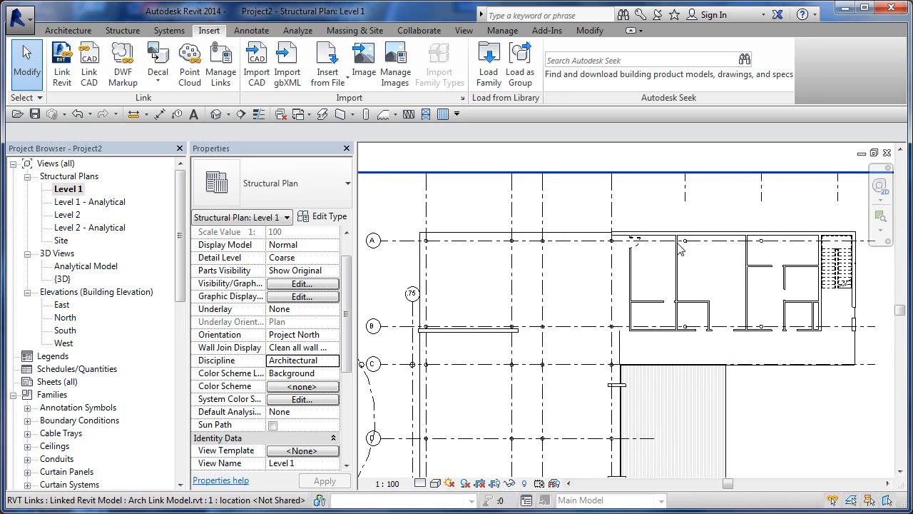
- Return the Level 1 plan's discipline to Coordination and view the whole linked building
click(336, 367)
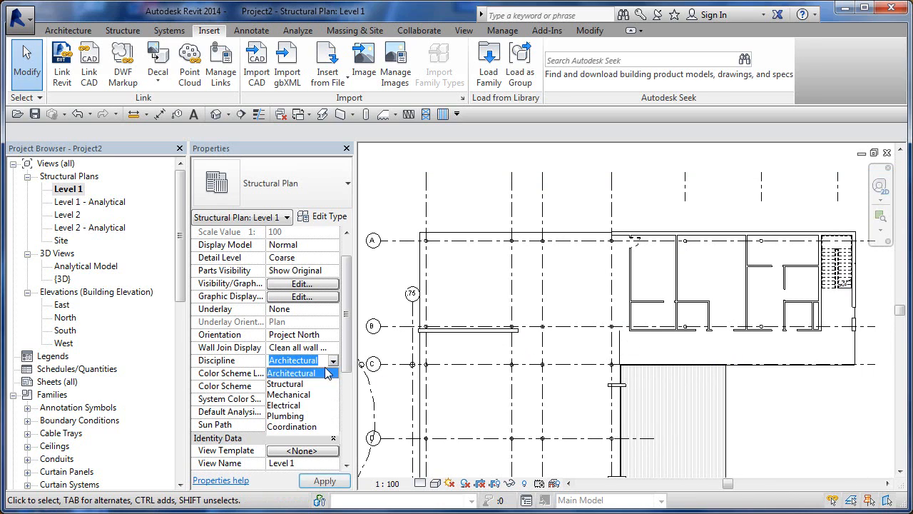
click(287, 427)
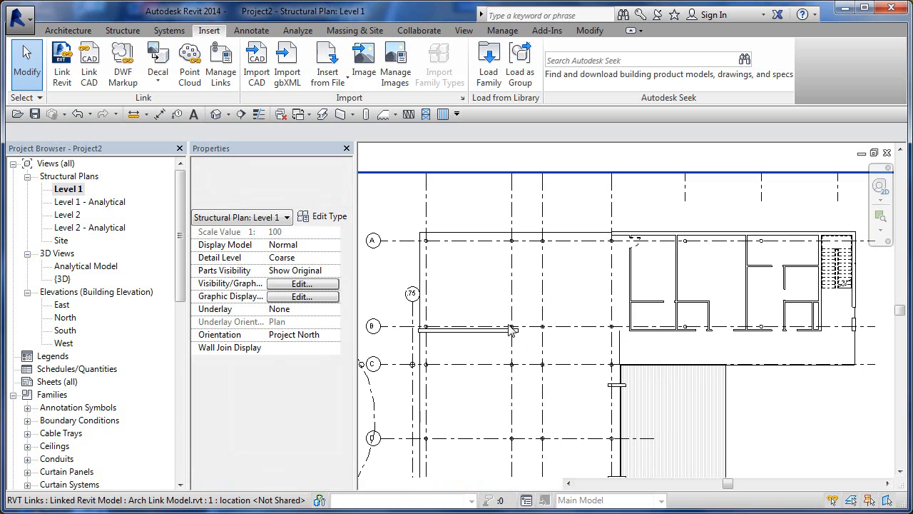
middle_drag(529, 299, 571, 300)
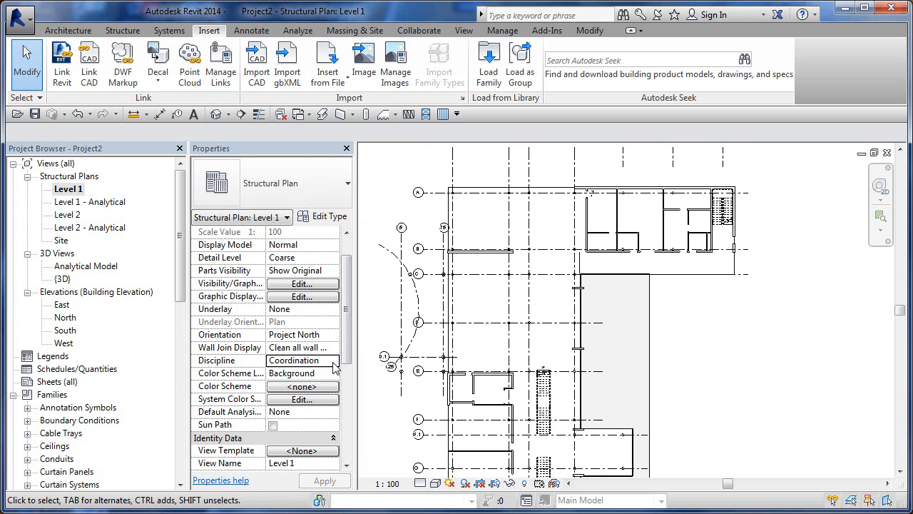
scroll(479, 300, down, 5)
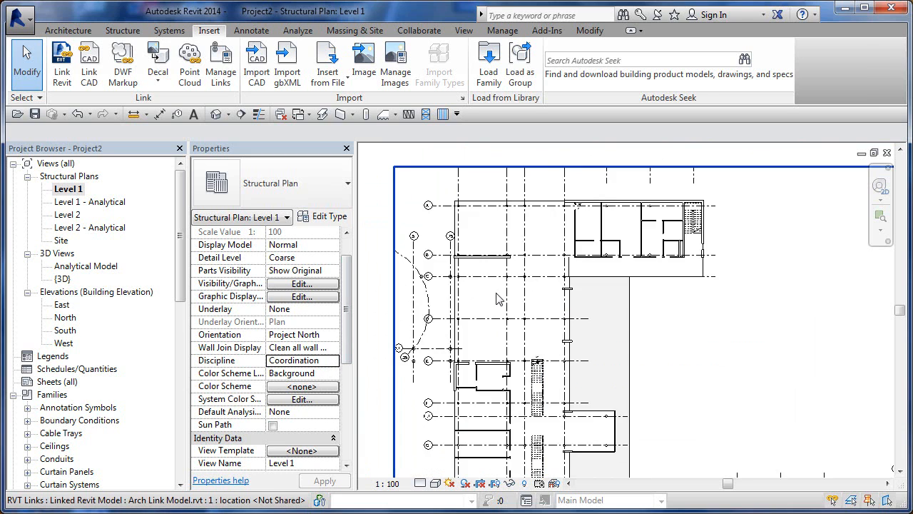
middle_drag(577, 314, 569, 297)
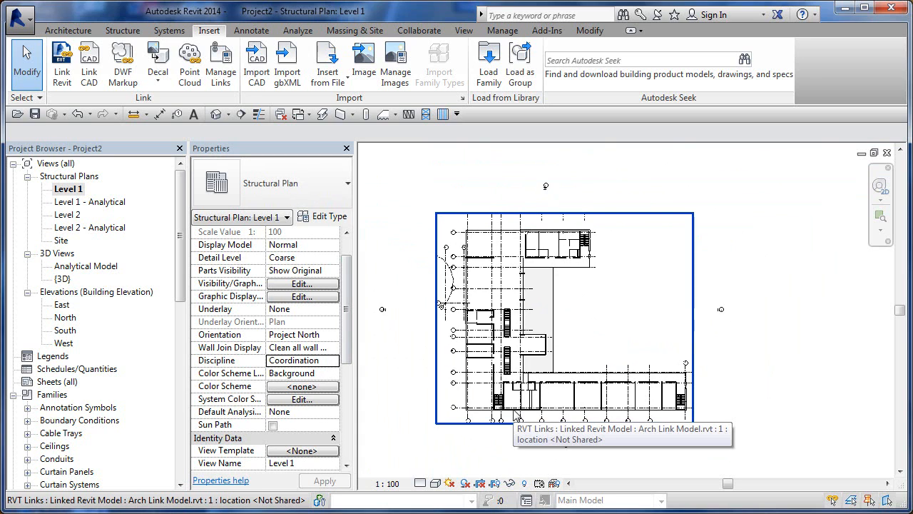
- Open the South elevation and delete the host project's Level 2 together with its plan views
double_click(65, 331)
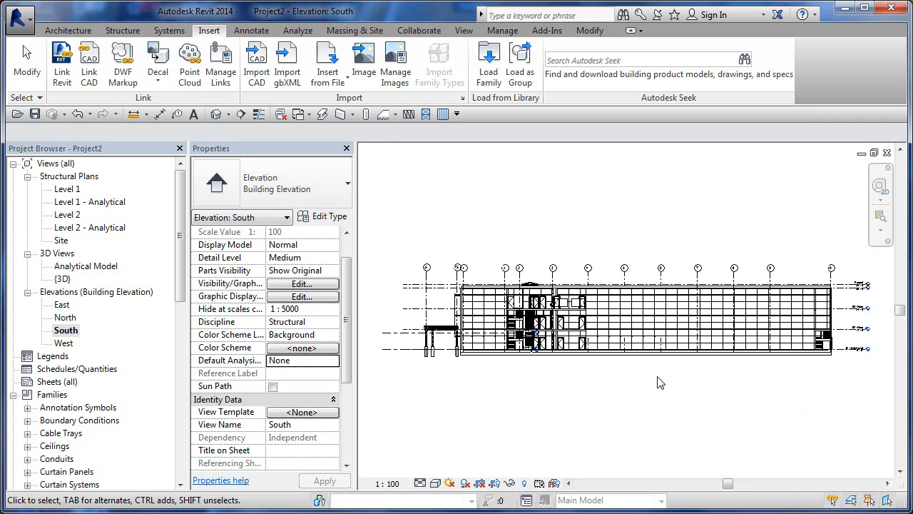
mouse_move(724, 388)
middle_down()
mouse_move(595, 412)
mouse_move(699, 401)
mouse_move(648, 413)
middle_up()
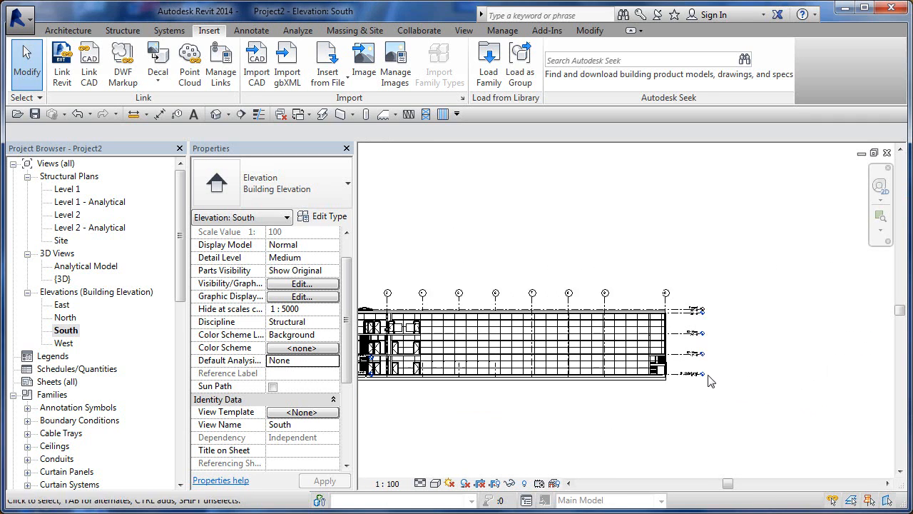
middle_drag(562, 401, 620, 389)
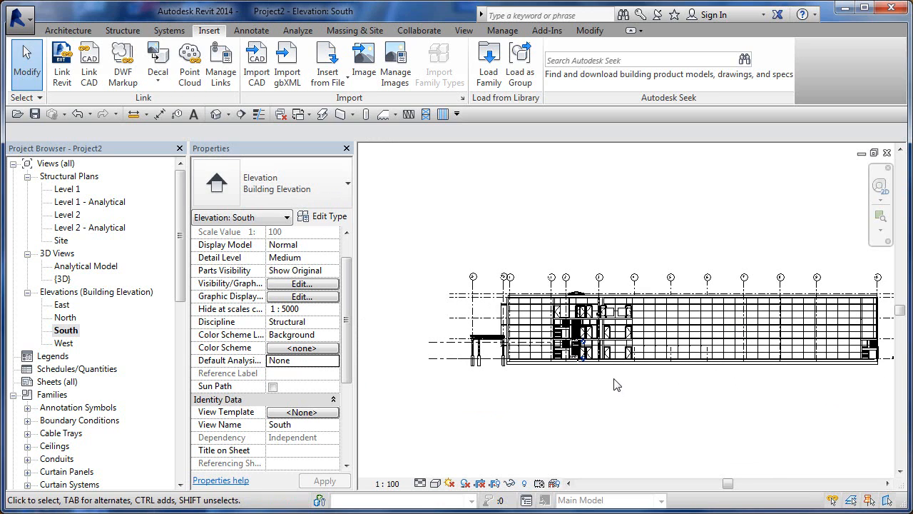
scroll(569, 361, up, 5)
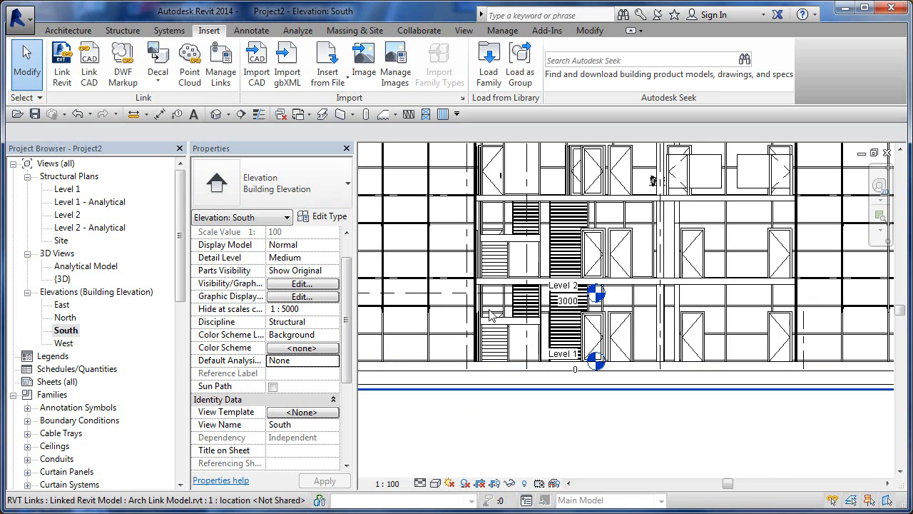
click(446, 294)
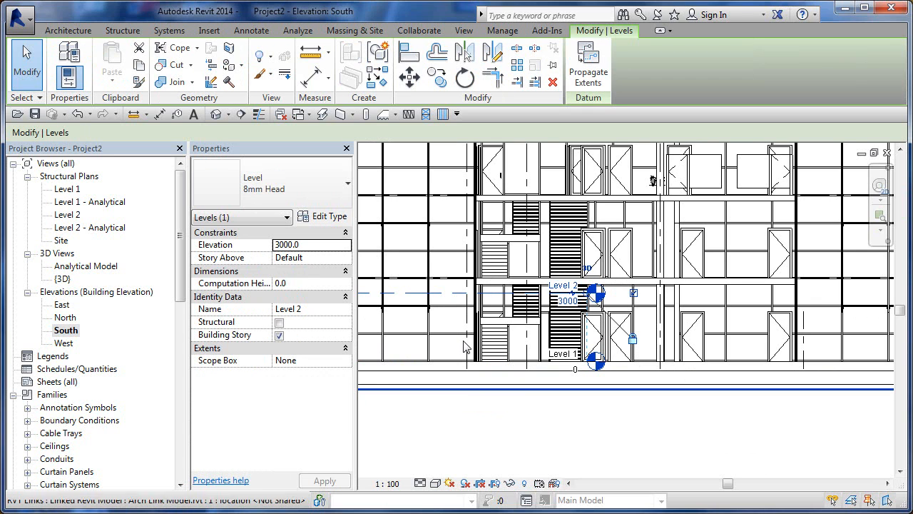
key(Delete)
click(507, 312)
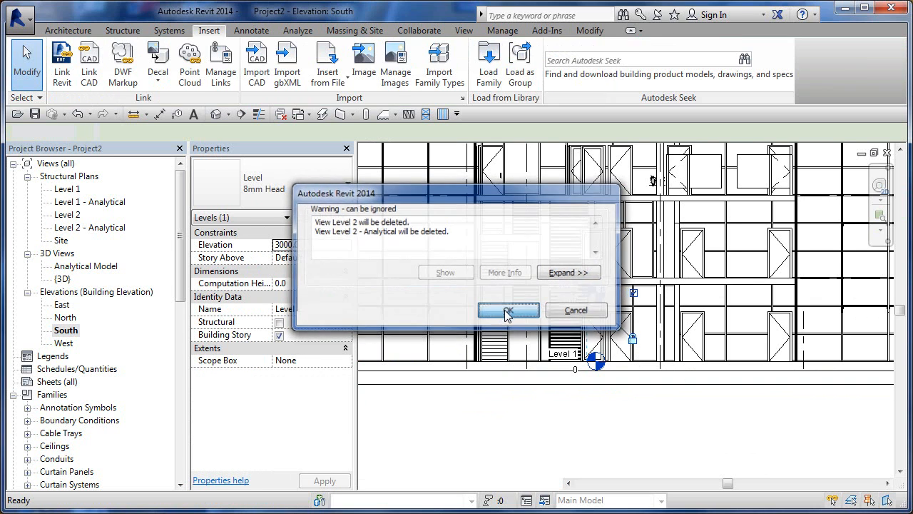
- Extend the Level 1 line beyond grid 10 so its head sits just outside the linked model's level heads
click(528, 365)
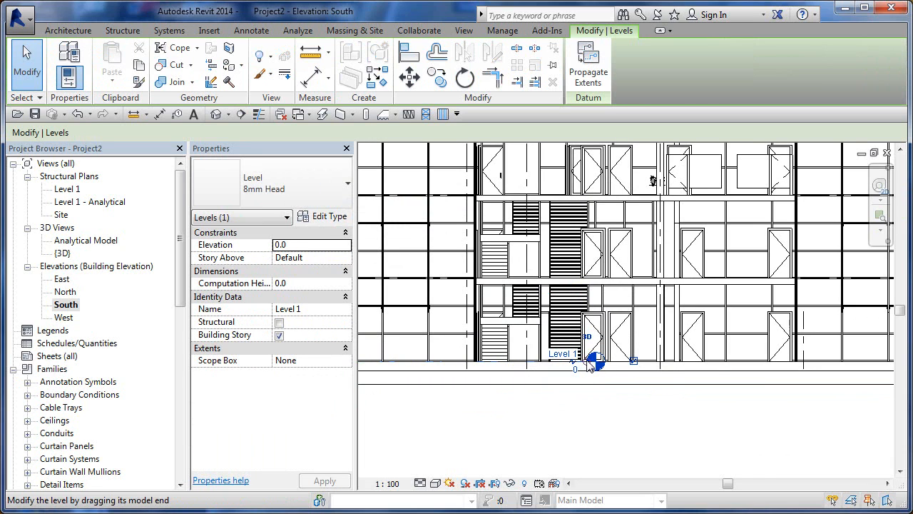
ctrl+drag(590, 365, 722, 362)
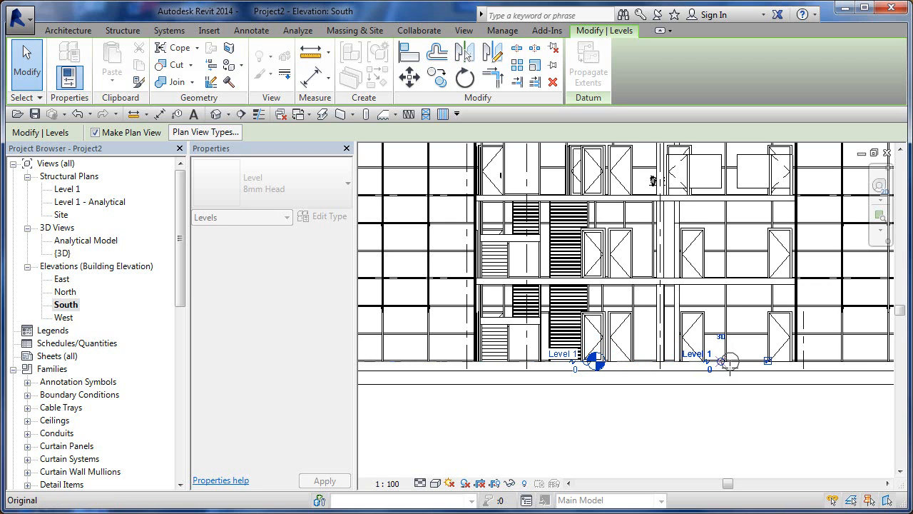
scroll(722, 362, down, 2)
scroll(734, 370, down, 4)
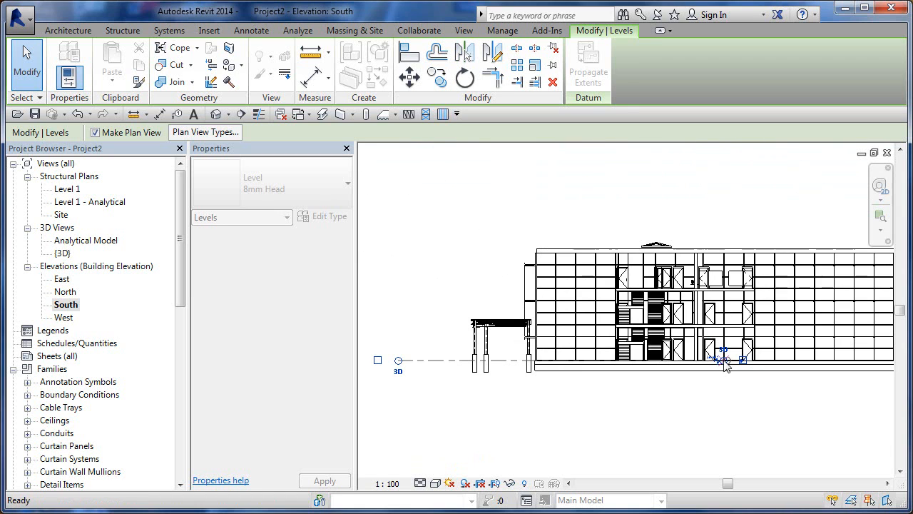
middle_drag(556, 391, 512, 400)
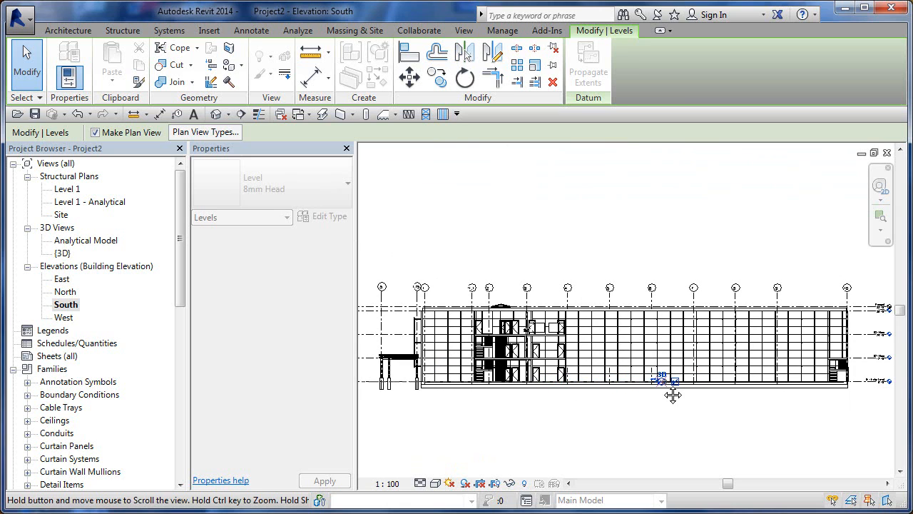
middle_drag(649, 394, 620, 387)
mouse_move(621, 389)
mouse_down()
mouse_move(829, 389)
mouse_move(832, 398)
mouse_up()
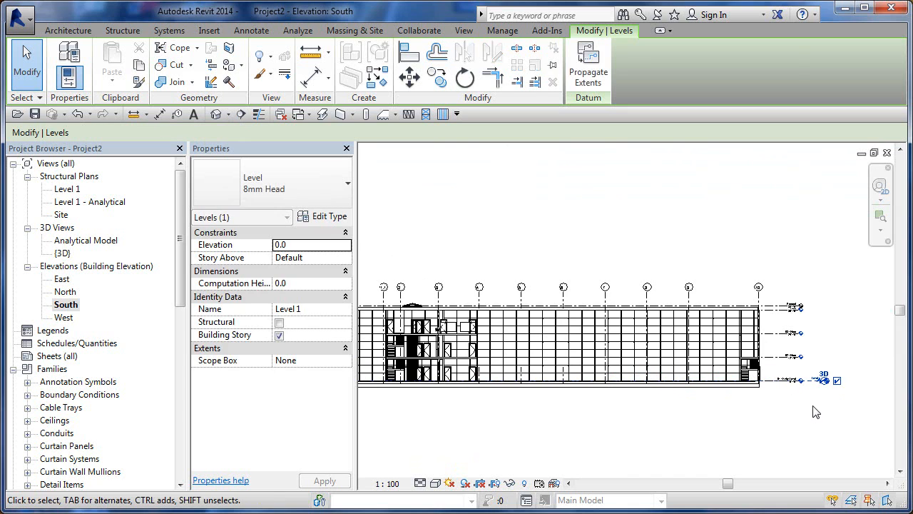
click(629, 412)
- Examine the linked model's level names and elevations beside Level 1 at the grid 10 end of the building
scroll(592, 399, up, 2)
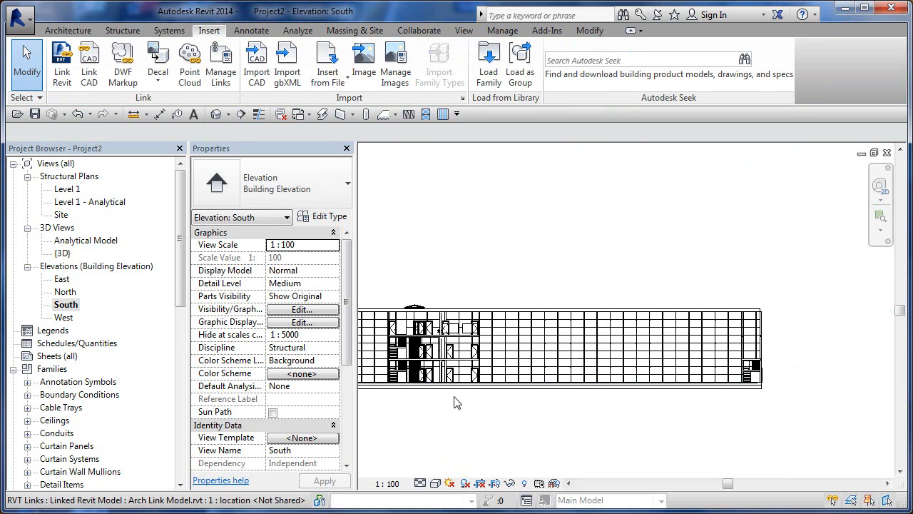
scroll(463, 395, up, 2)
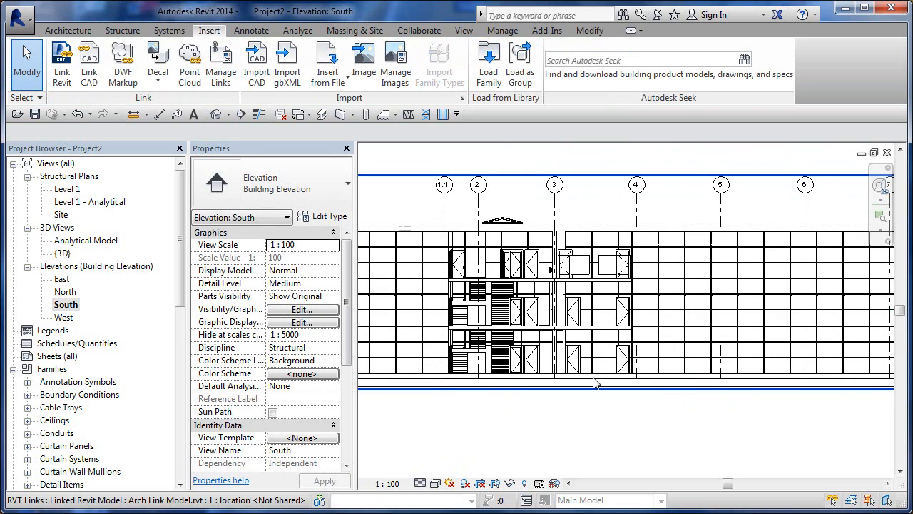
middle_drag(683, 387, 436, 389)
middle_drag(774, 390, 539, 388)
scroll(782, 405, up, 2)
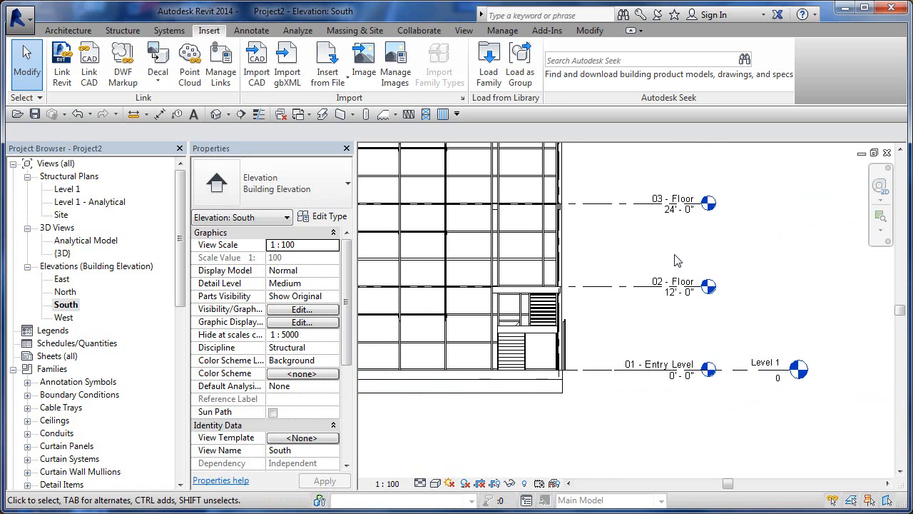
scroll(677, 260, down, 2)
scroll(675, 256, down, 3)
middle_drag(678, 257, 710, 295)
scroll(715, 297, up, 1)
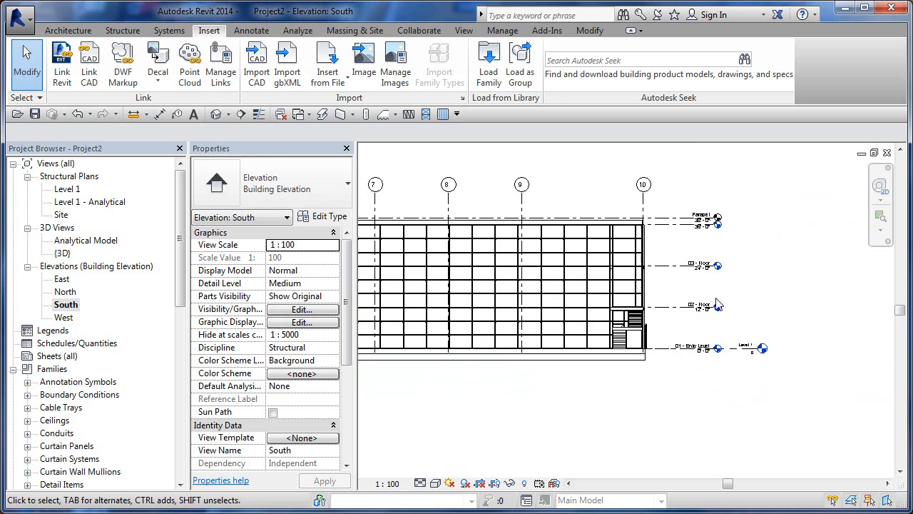
- Copy/monitor the Parapet, 03 - Floor, 02 - Floor and 01 - Entry Level levels from the linked architectural model
click(421, 31)
click(496, 58)
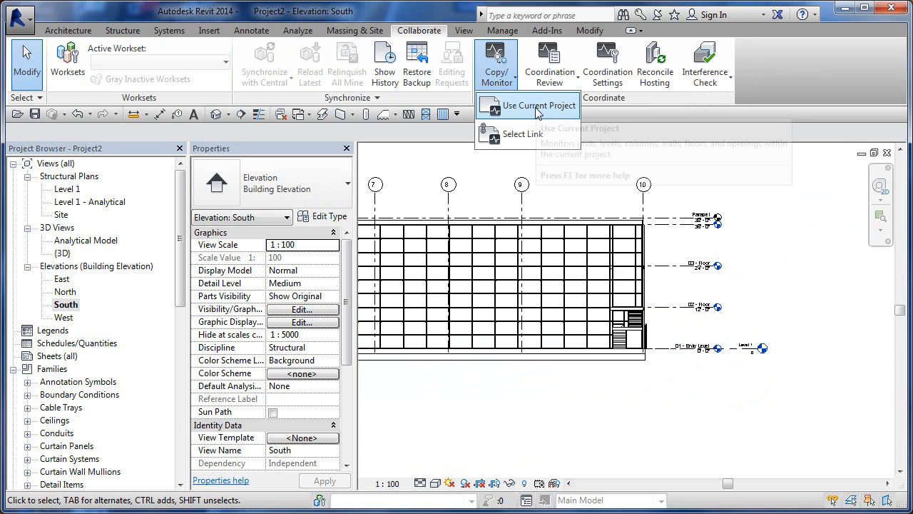
click(534, 137)
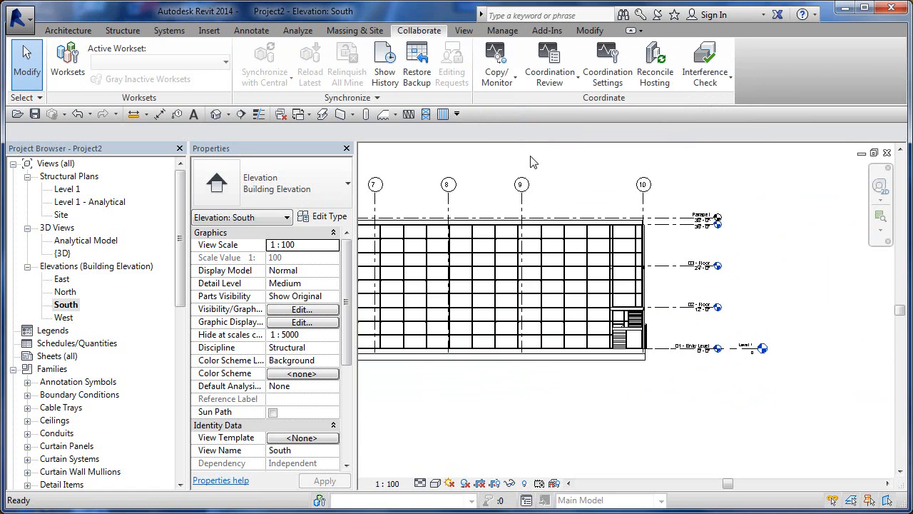
click(658, 240)
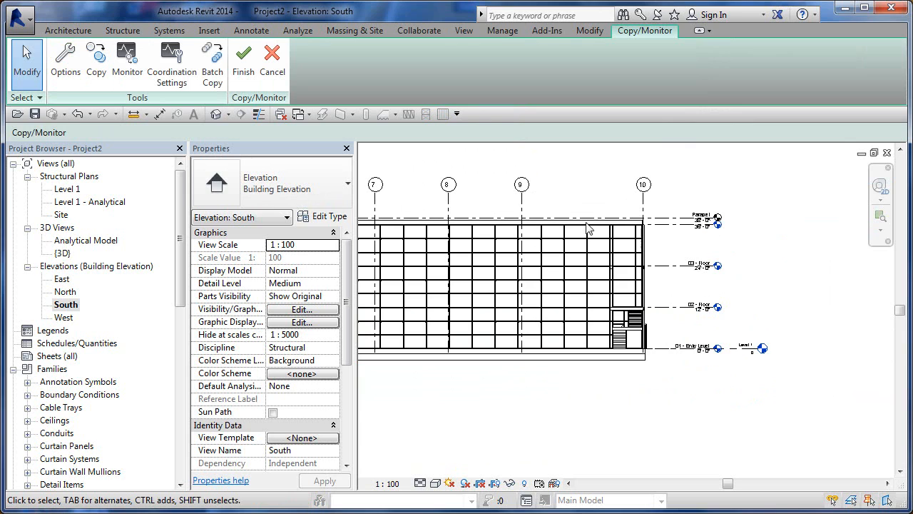
click(96, 60)
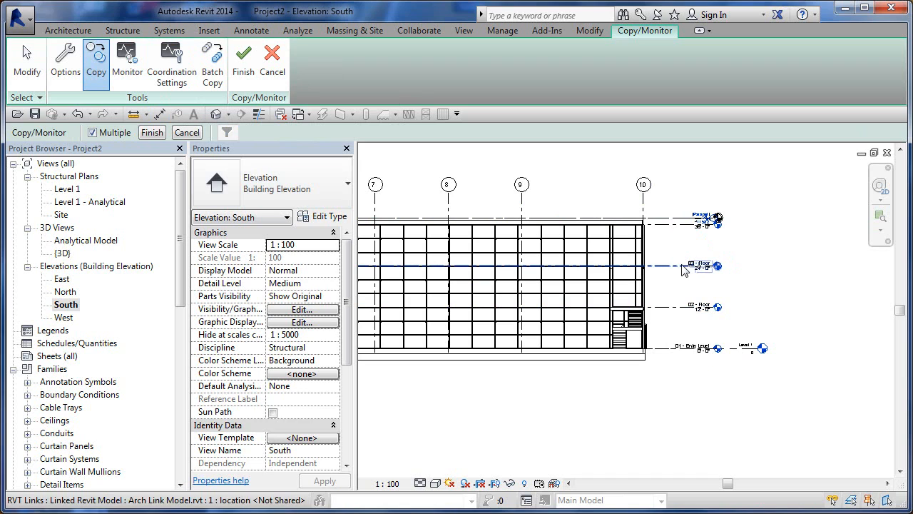
click(681, 301)
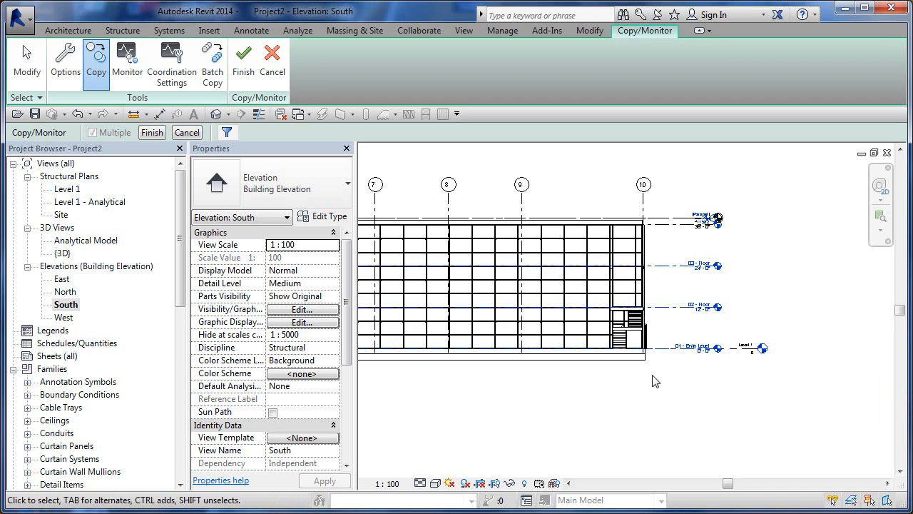
click(152, 133)
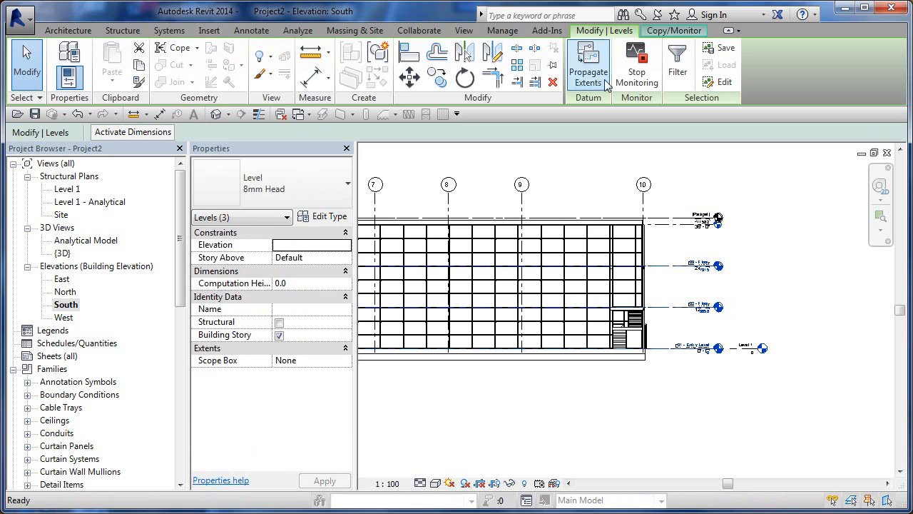
click(675, 32)
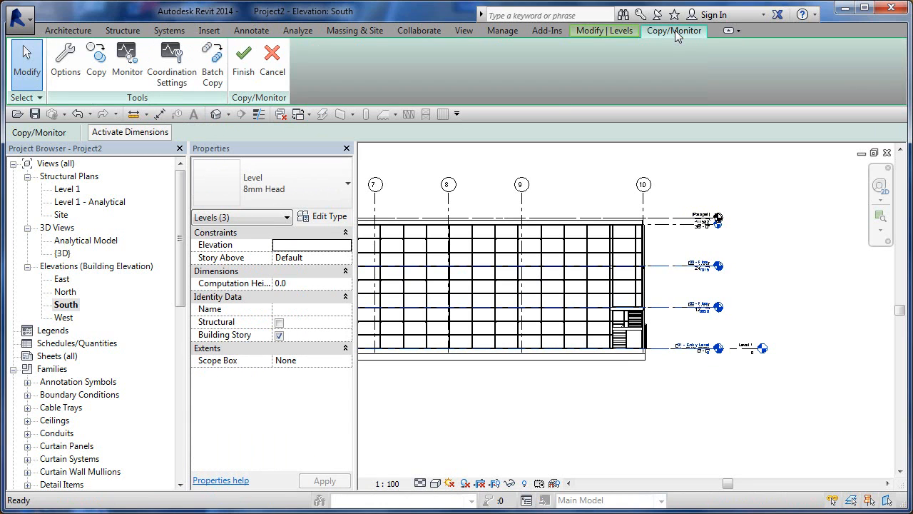
click(245, 76)
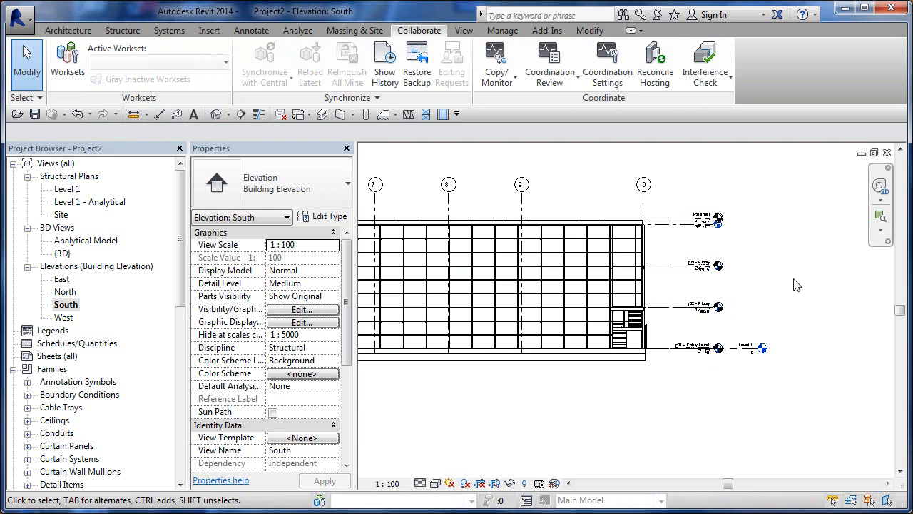
- Delete the host project's original Level 1 together with its Level 1, Level 1 - Analytical and Site views
click(749, 349)
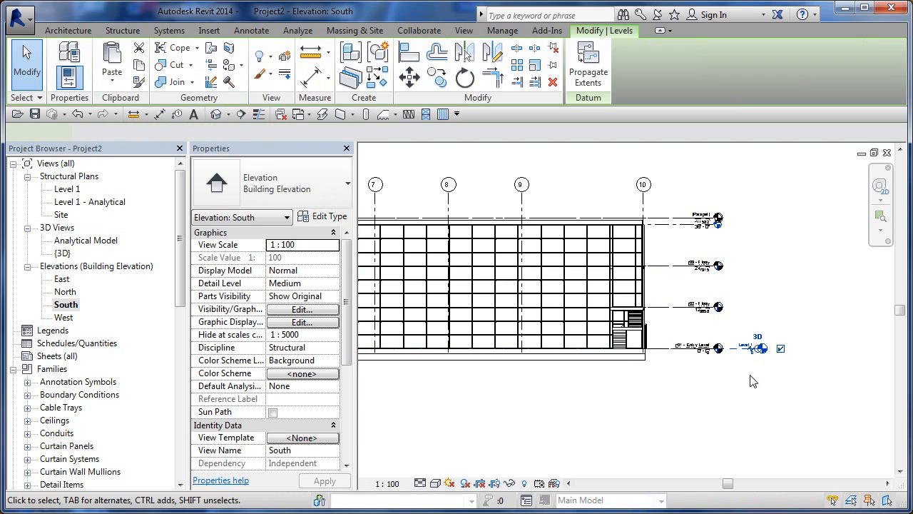
key(Delete)
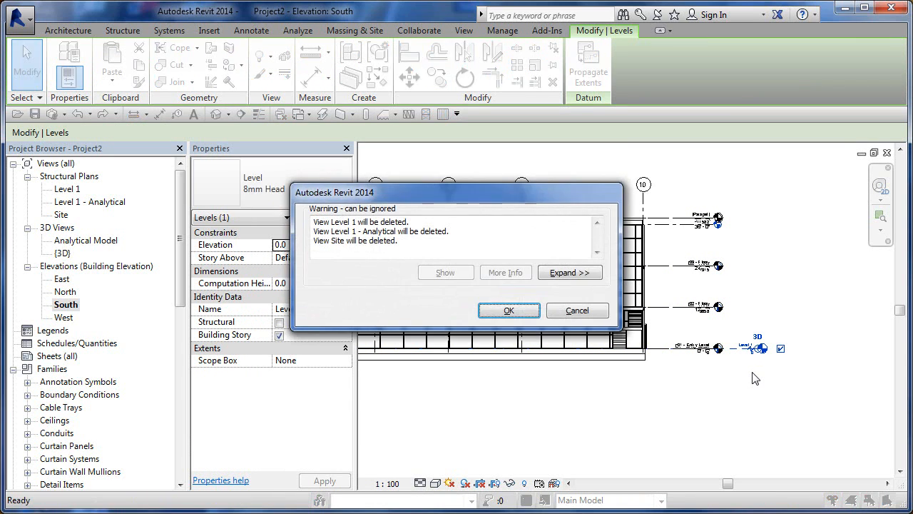
click(532, 312)
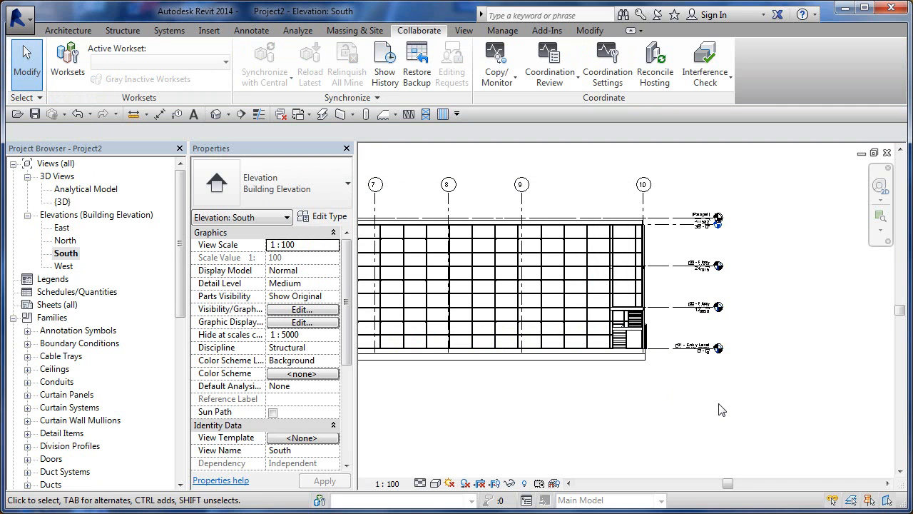
- Inspect the linked model's uncopied Roof level just below Parapet at the grid 10 end, including its properties
scroll(721, 246, up, 5)
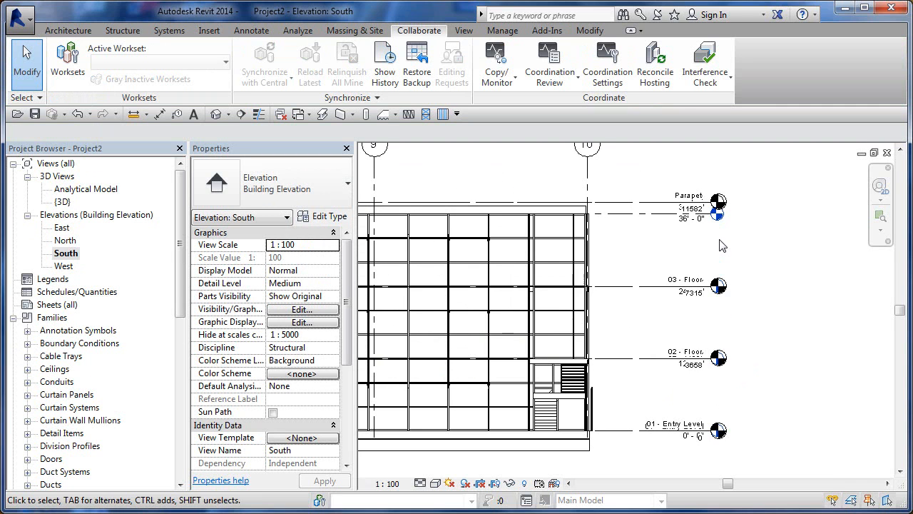
scroll(723, 273, up, 2)
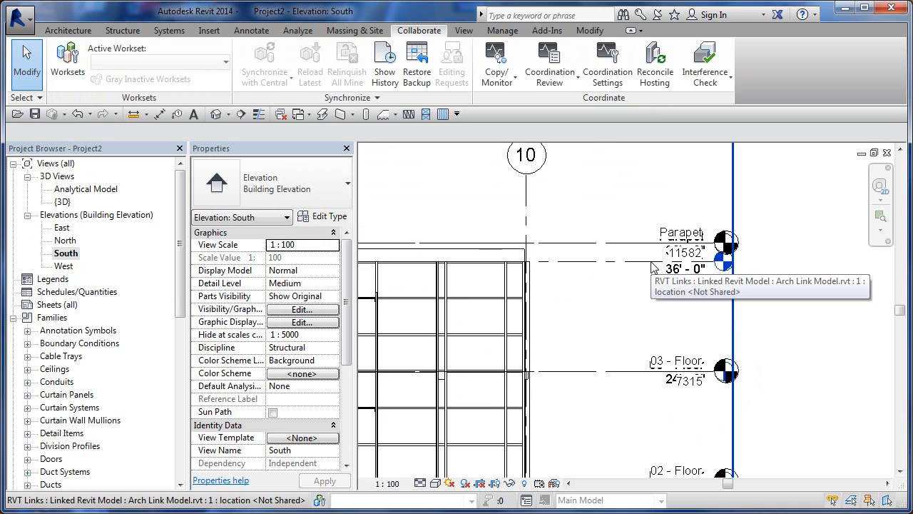
click(653, 268)
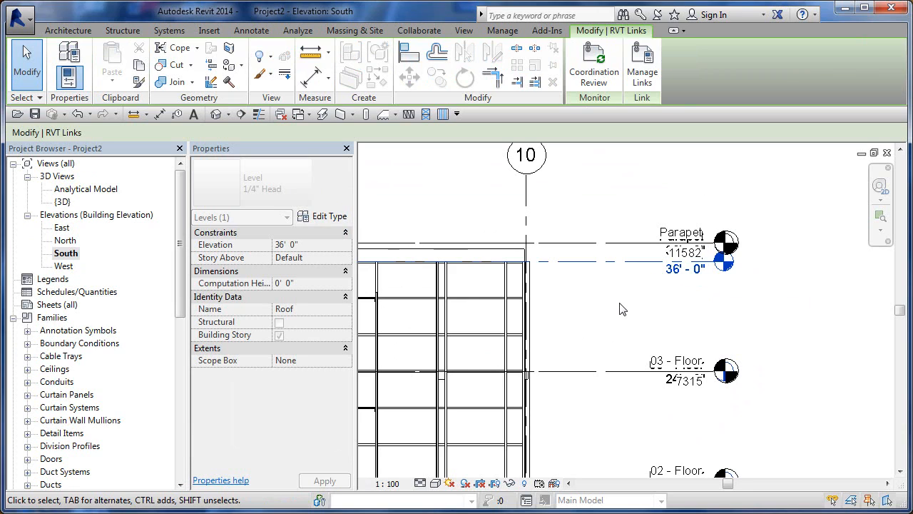
click(755, 310)
scroll(751, 310, down, 5)
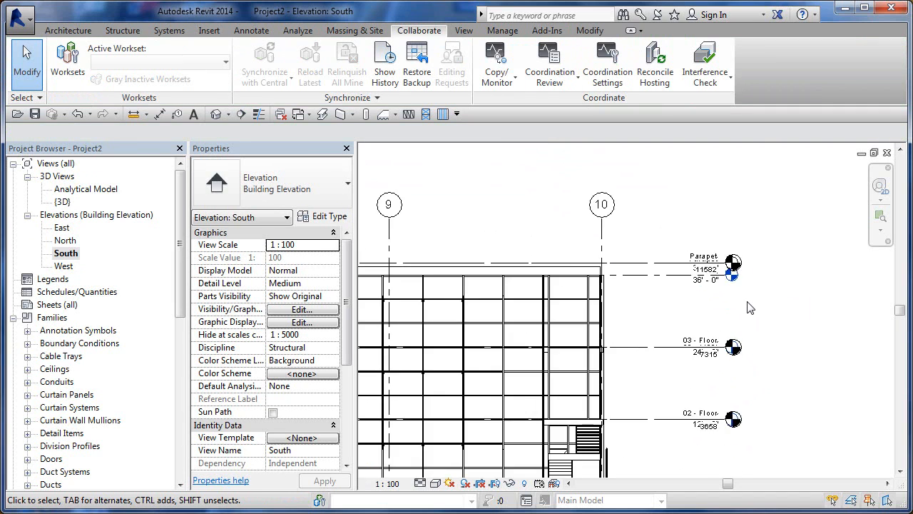
middle_drag(751, 310, 727, 309)
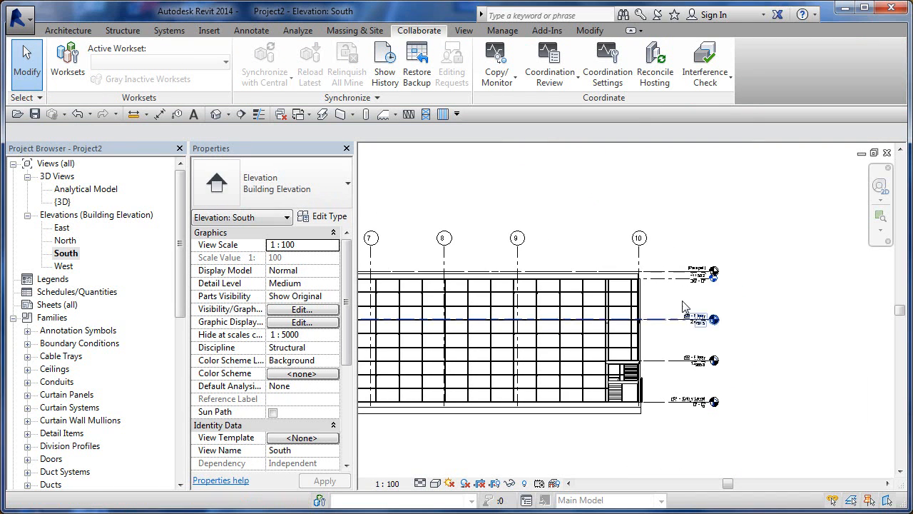
scroll(687, 288, up, 3)
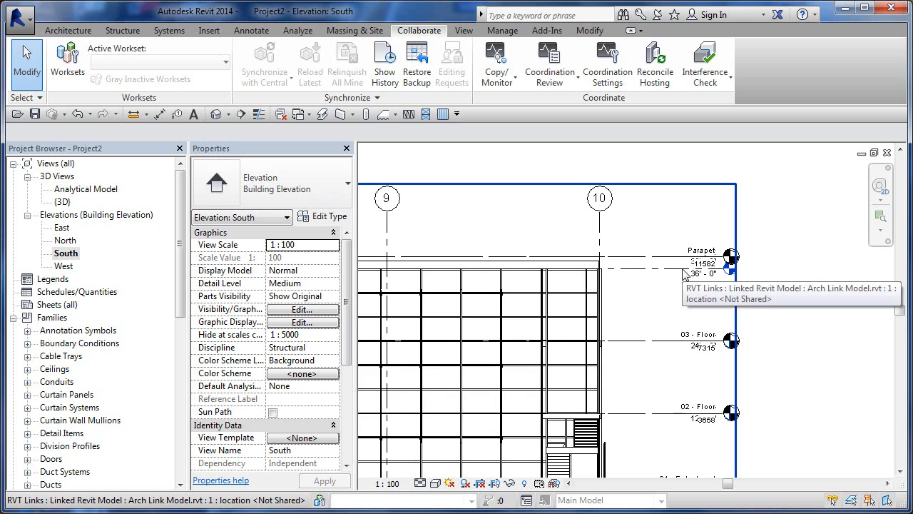
click(686, 273)
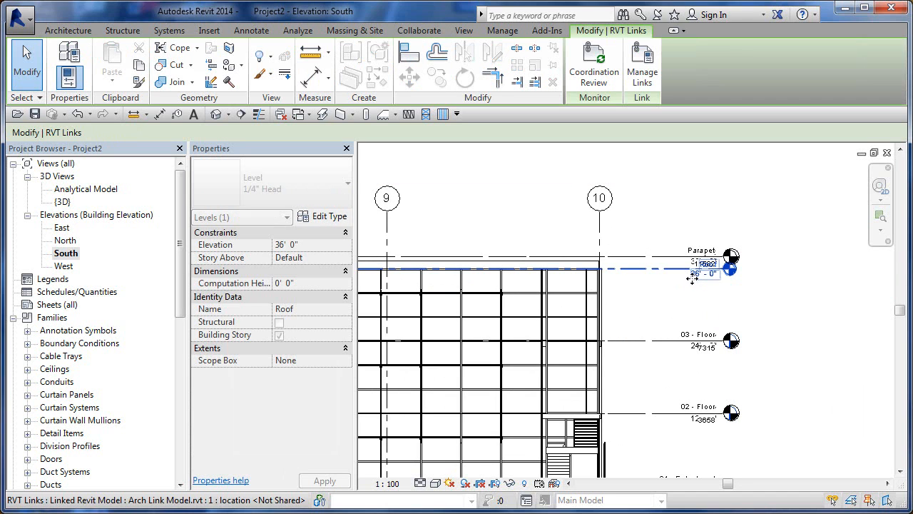
click(779, 304)
- Extend the aligned copied levels together from the Parapet end so their heads sit clear outside the linked model's level heads
scroll(779, 304, down, 1)
scroll(779, 304, down, 1)
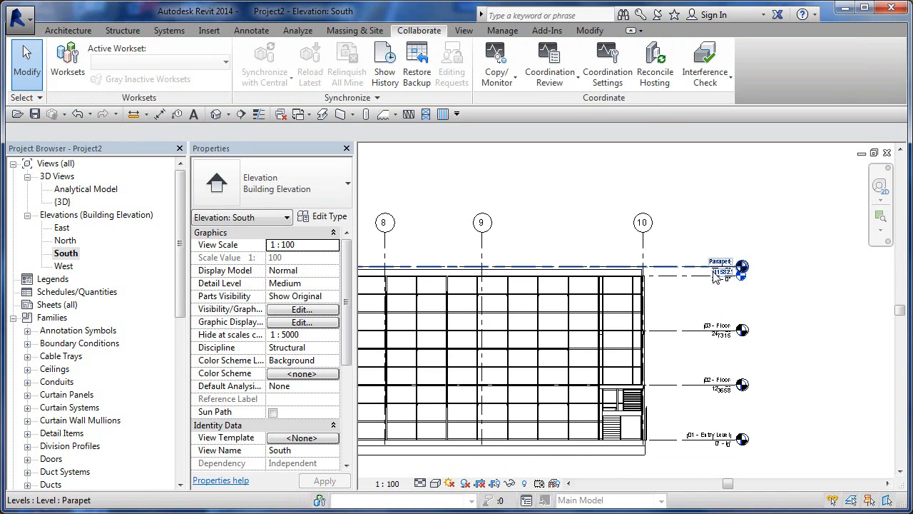
click(705, 273)
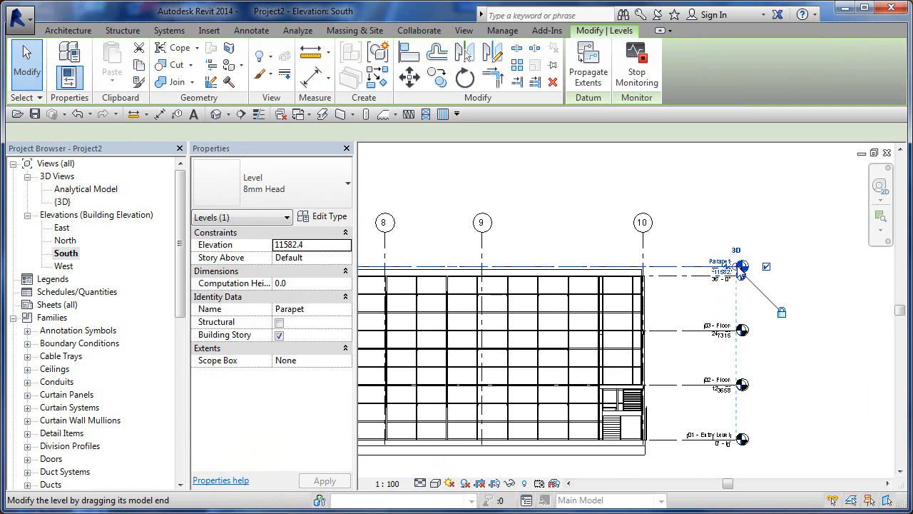
drag(792, 271, 822, 270)
drag(834, 268, 833, 268)
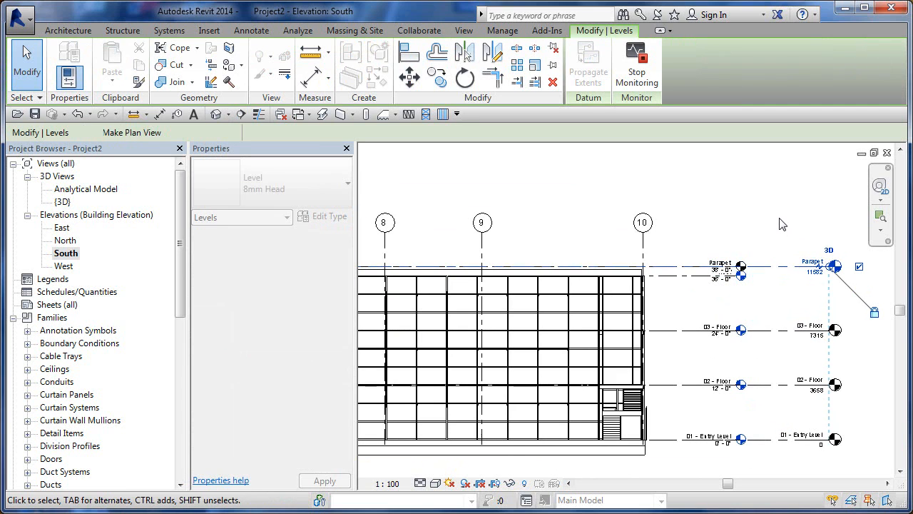
click(779, 219)
middle_drag(780, 223, 713, 193)
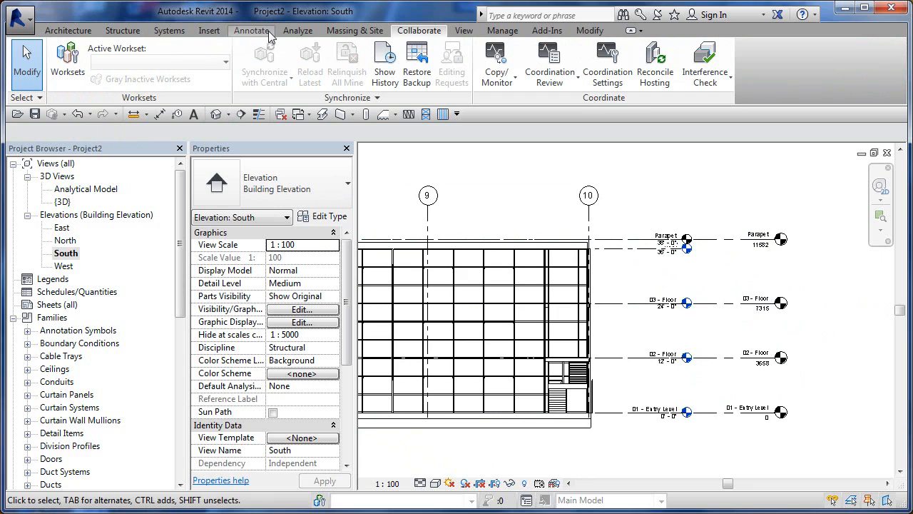
- Create floor plan views for the 01 - Entry Level, 02 - Floor, 03 - Floor and Parapet levels
click(467, 30)
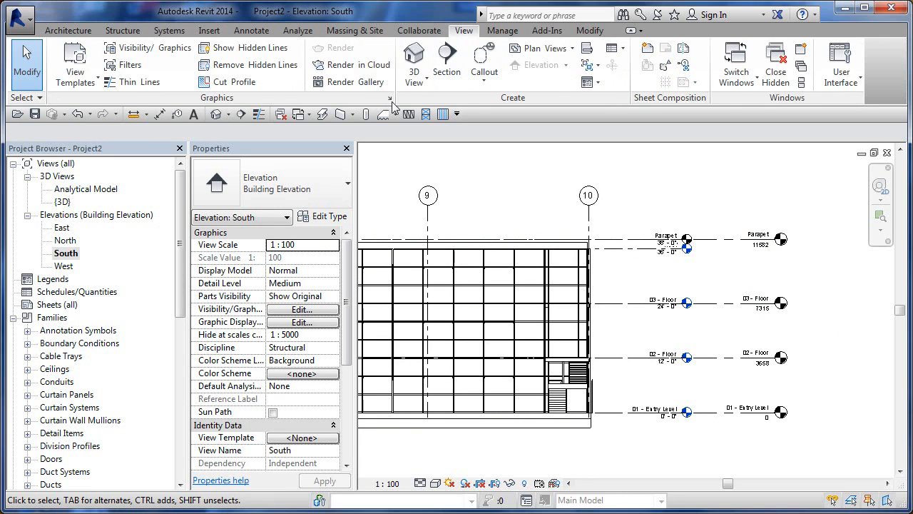
click(571, 49)
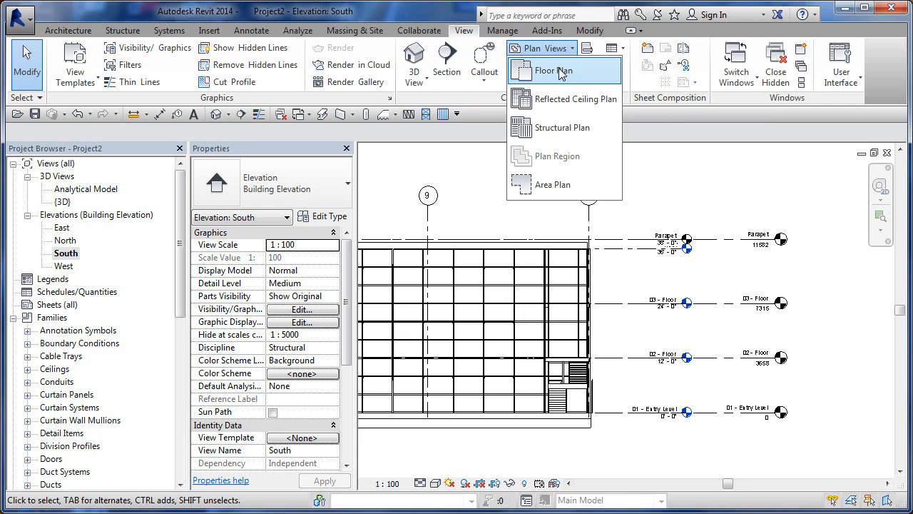
click(560, 71)
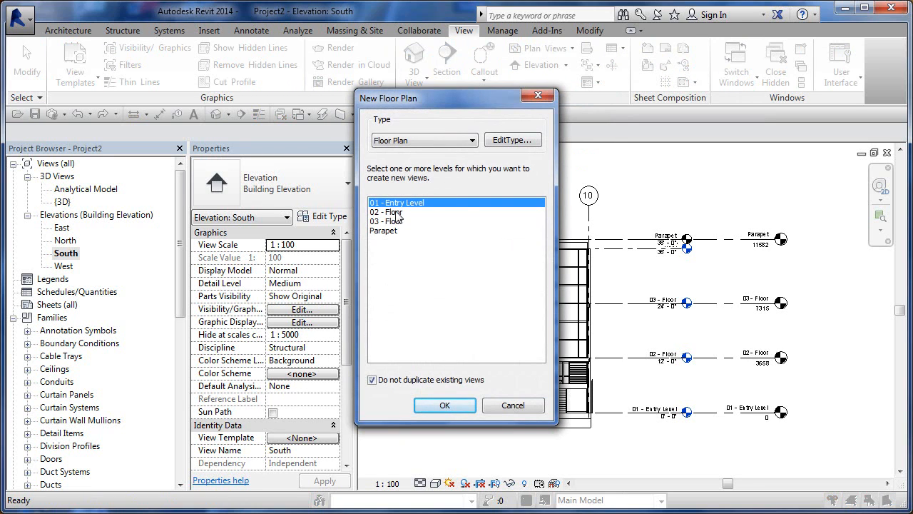
shift+click(403, 239)
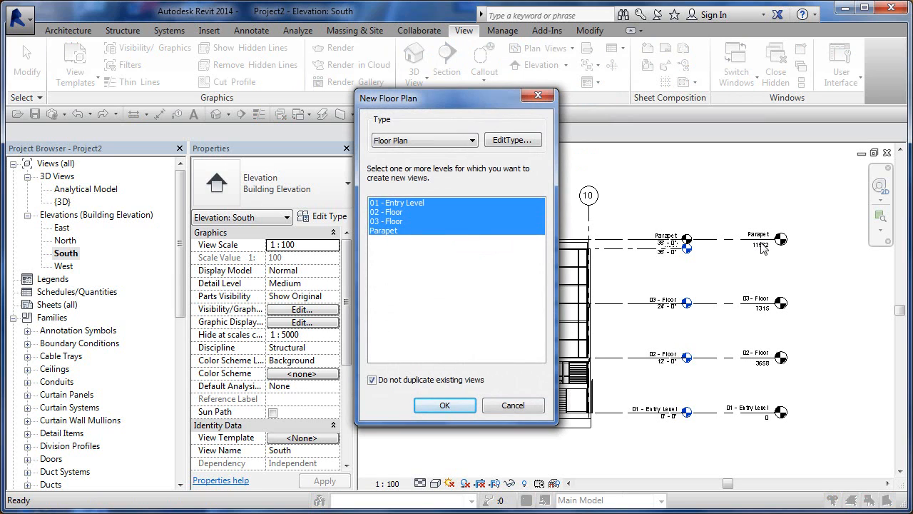
click(445, 404)
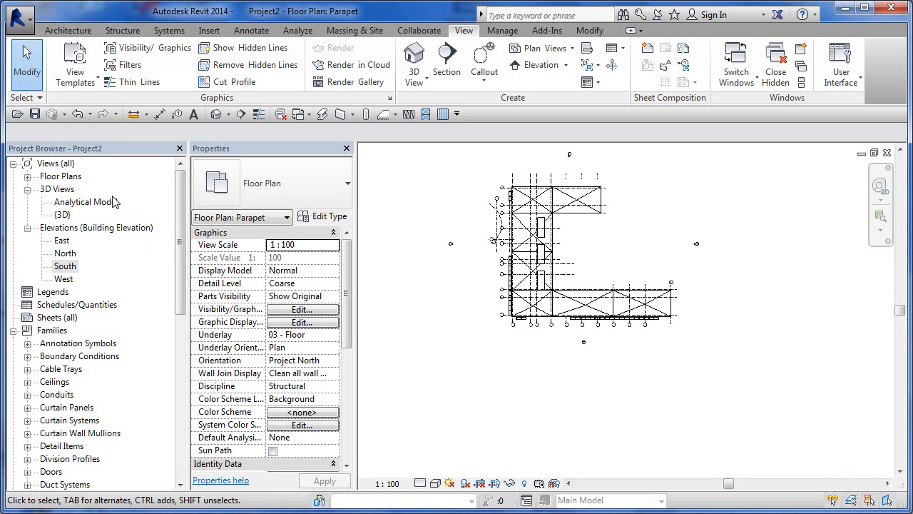
- Review the new floor plans for 01 - Entry Level, 02 - Floor, 03 - Floor and Parapet one after another
click(27, 176)
double_click(83, 189)
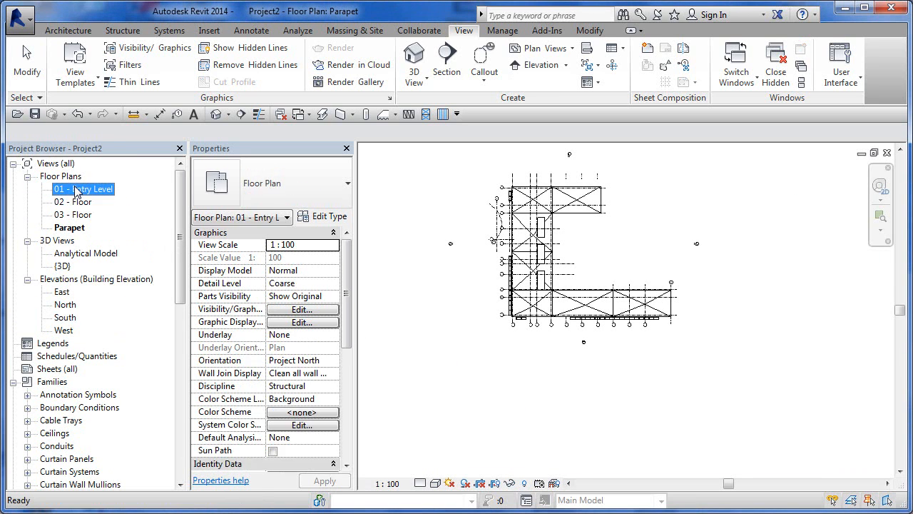
double_click(80, 202)
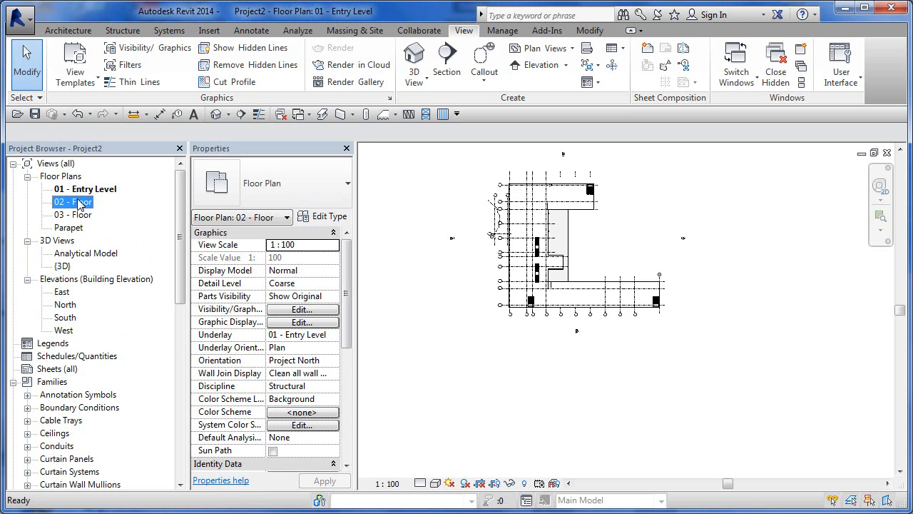
click(78, 216)
double_click(78, 215)
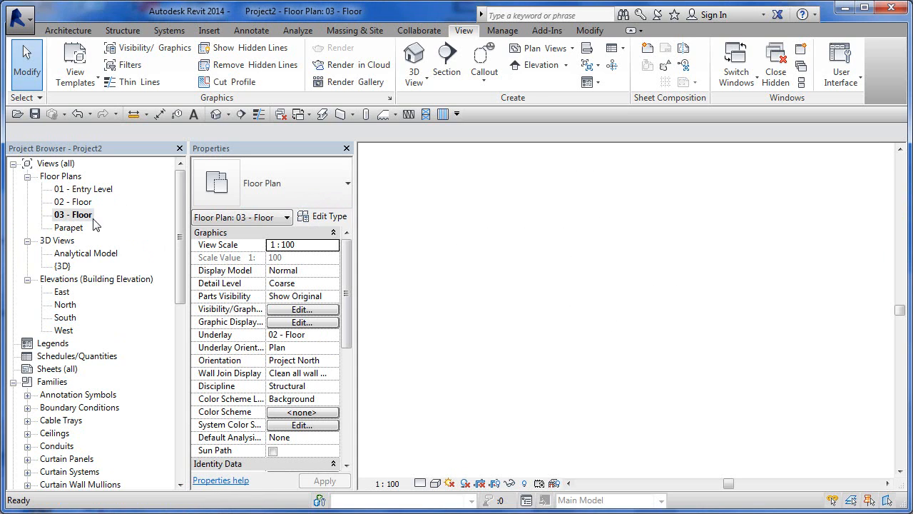
double_click(74, 228)
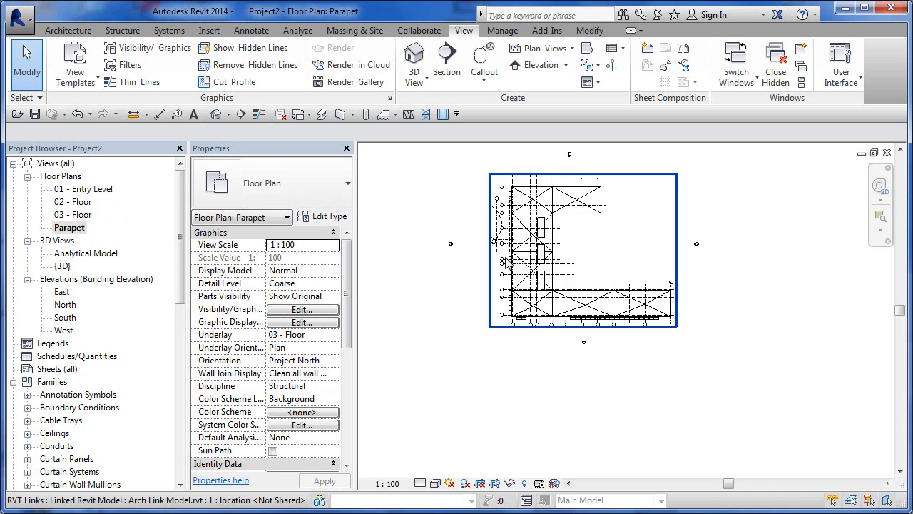
- Copy/monitor all the linked architectural model's grids shown in the South elevation into the project as one multiple copy
double_click(65, 318)
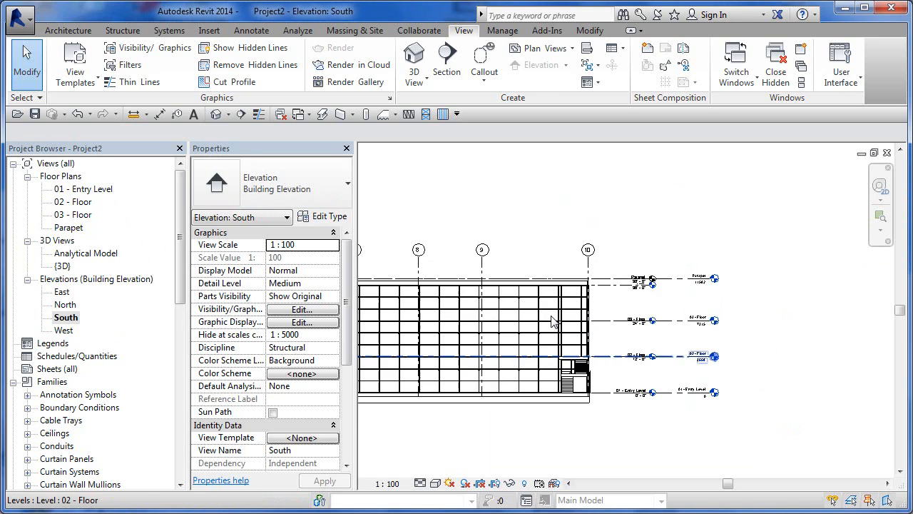
middle_drag(554, 320, 769, 301)
scroll(711, 296, down, 2)
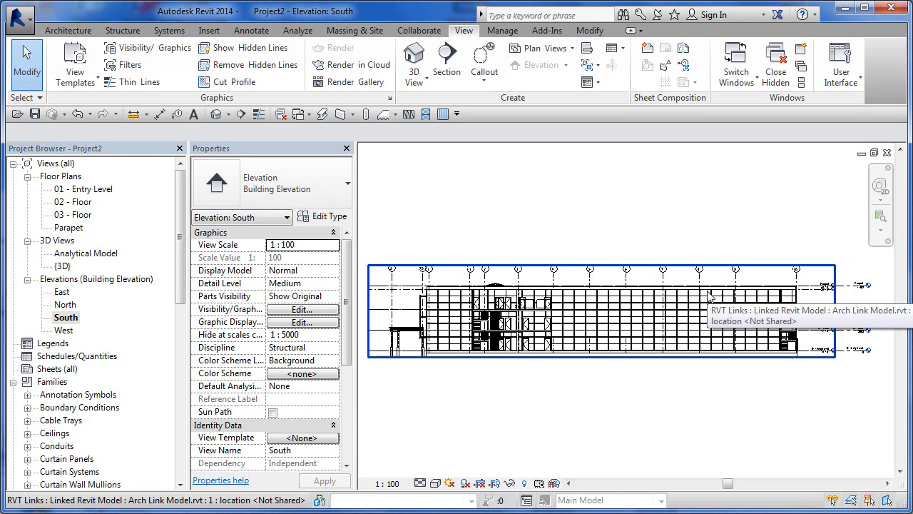
scroll(708, 296, down, 1)
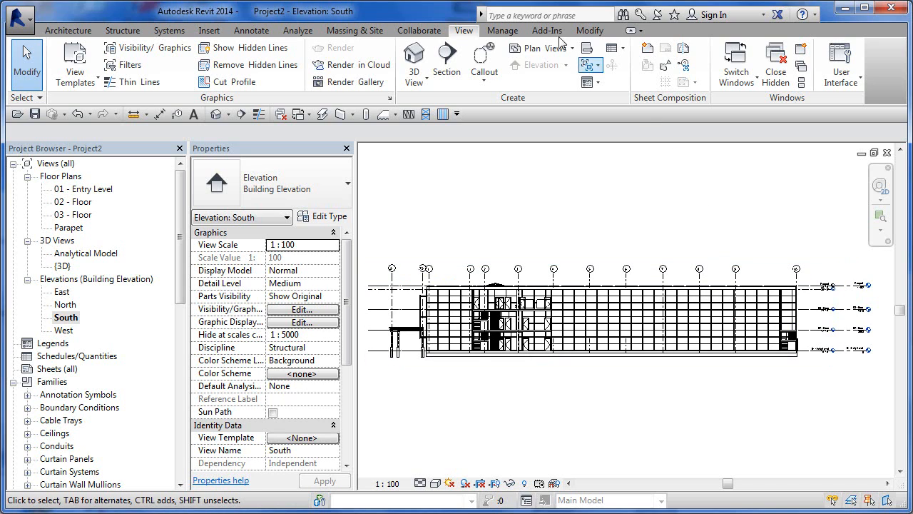
click(421, 31)
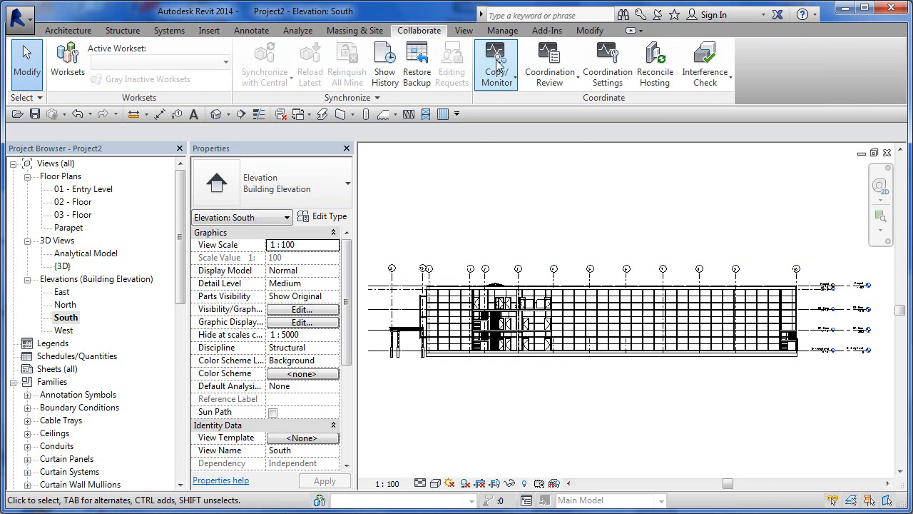
click(497, 57)
click(523, 134)
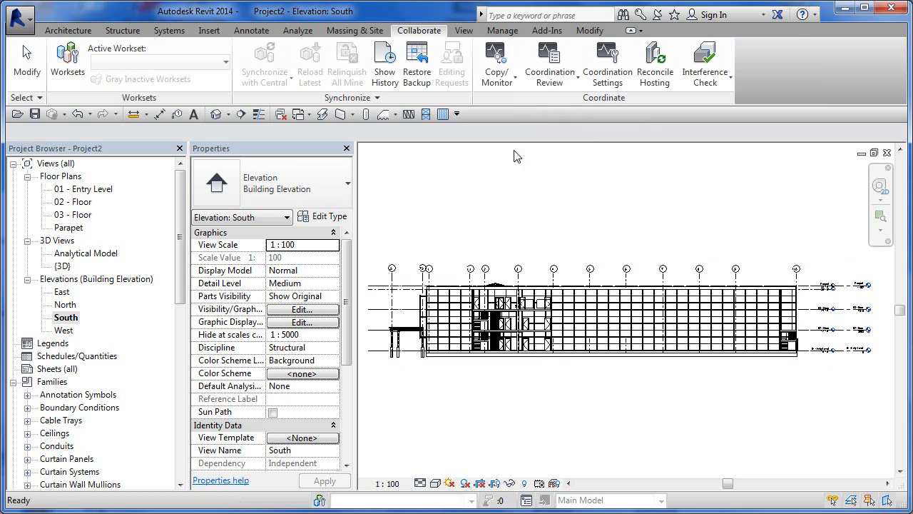
click(519, 280)
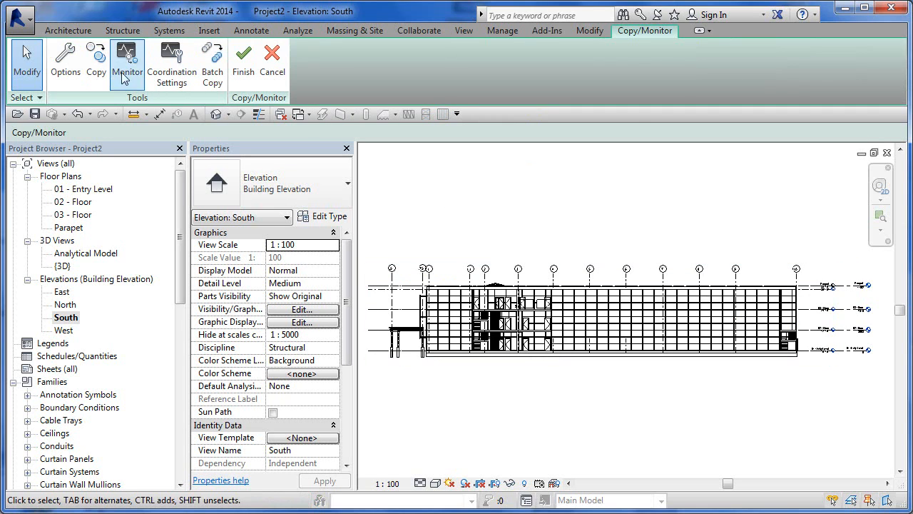
click(95, 68)
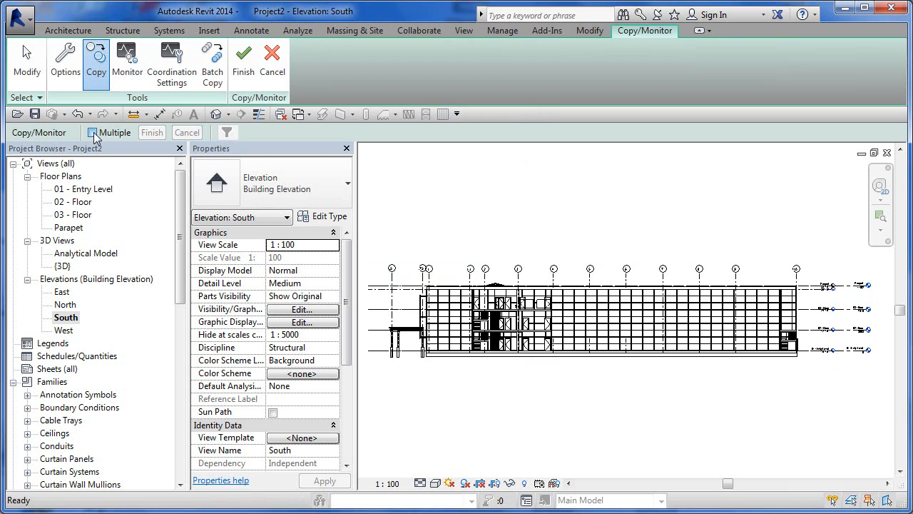
click(92, 132)
drag(832, 232, 386, 273)
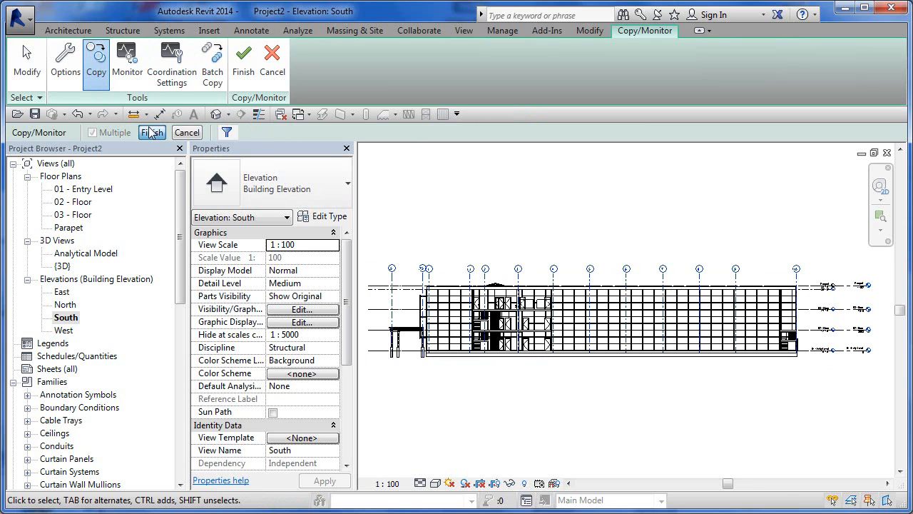
click(150, 132)
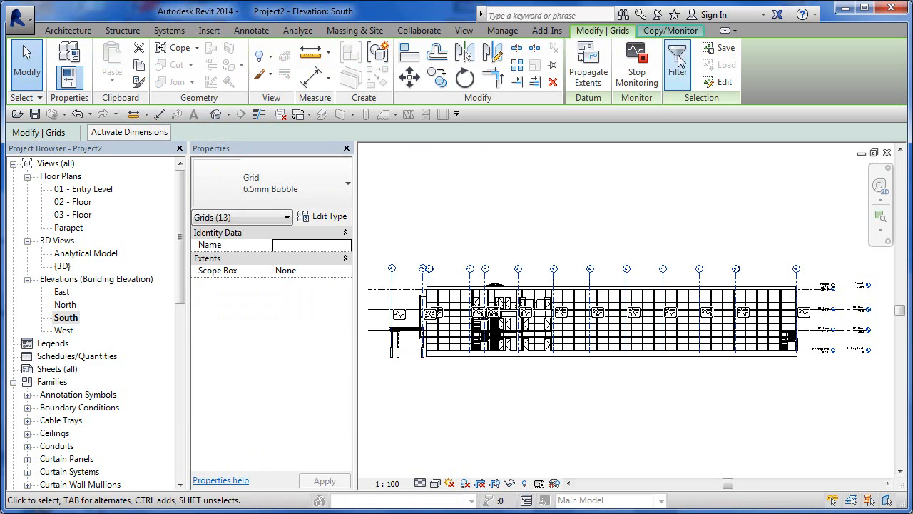
click(670, 31)
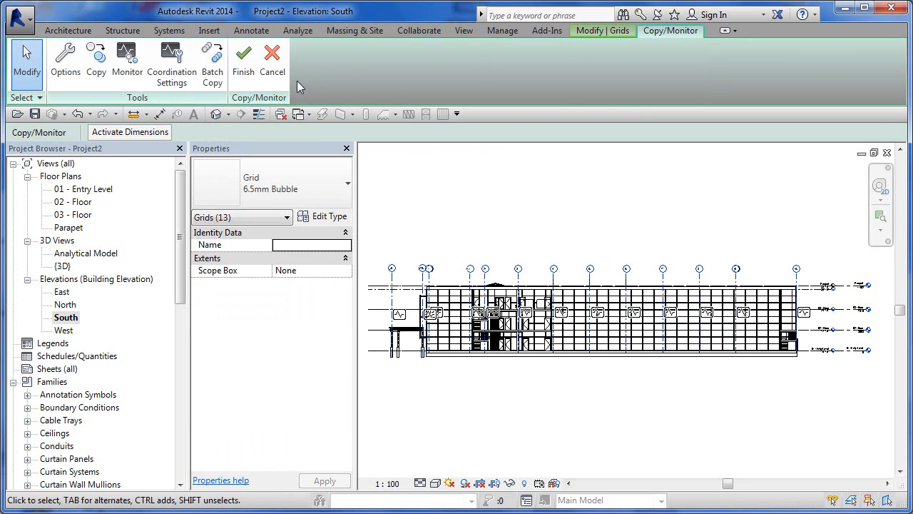
click(243, 62)
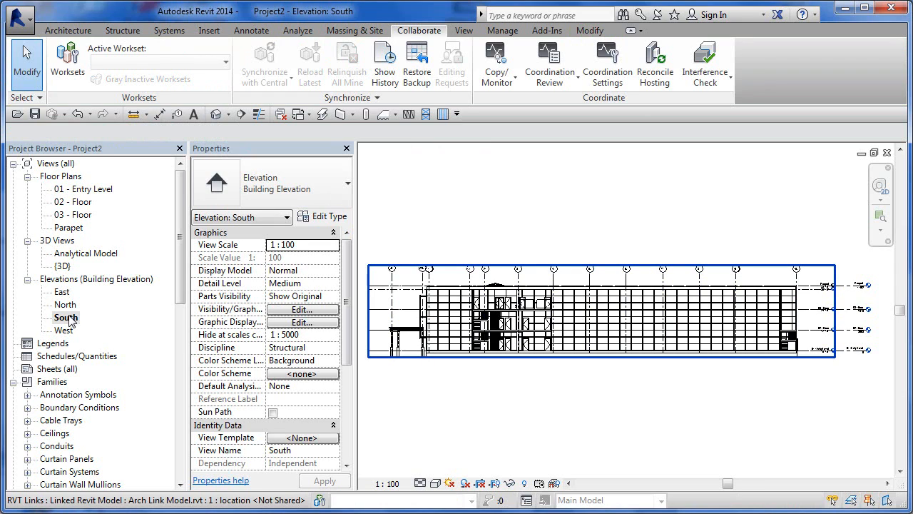
- Copy/monitor all the linked model's lettered grids shown in the East elevation into the project as one multiple copy
double_click(62, 292)
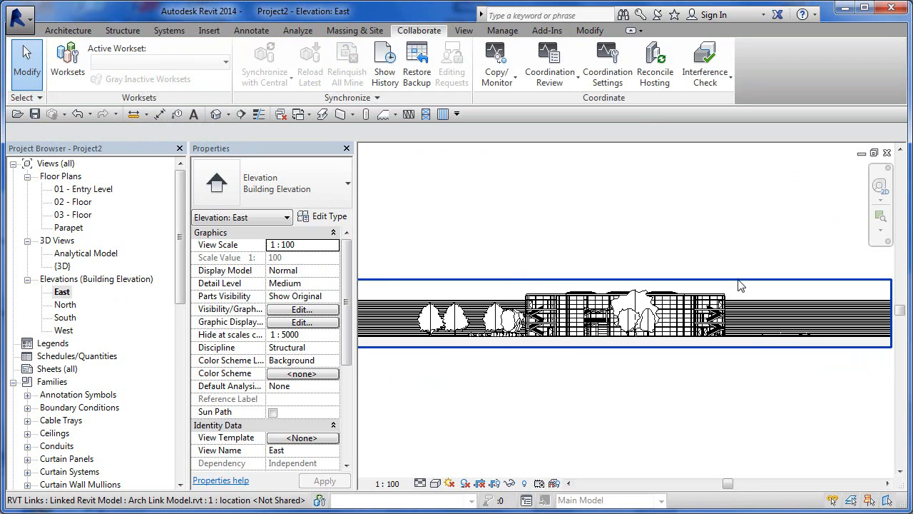
scroll(739, 284, up, 2)
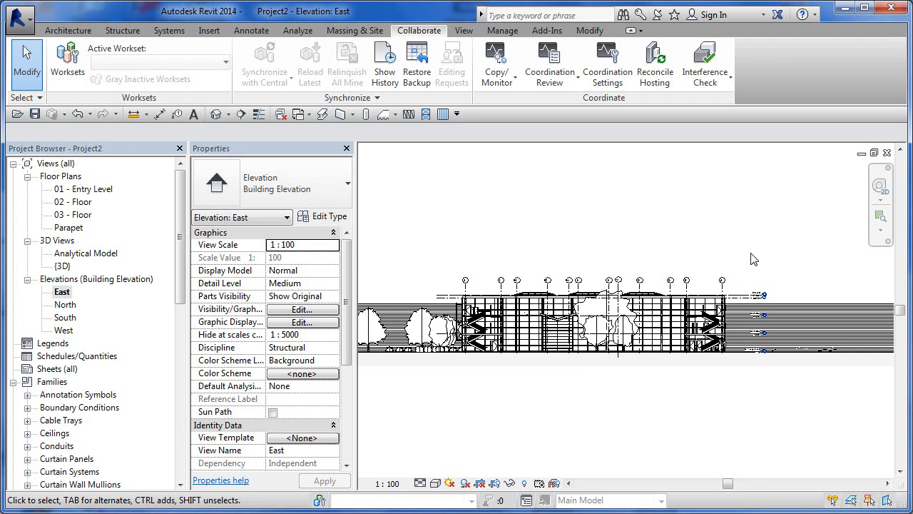
click(497, 68)
click(504, 136)
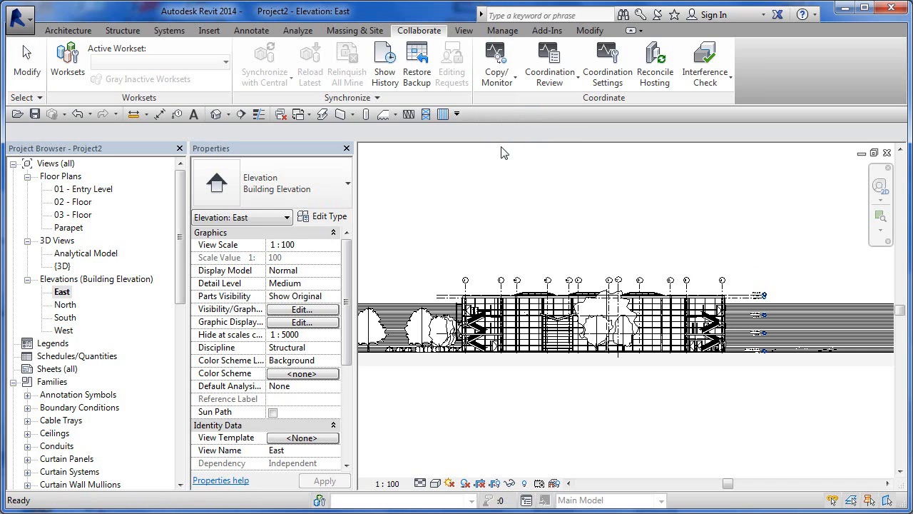
click(503, 287)
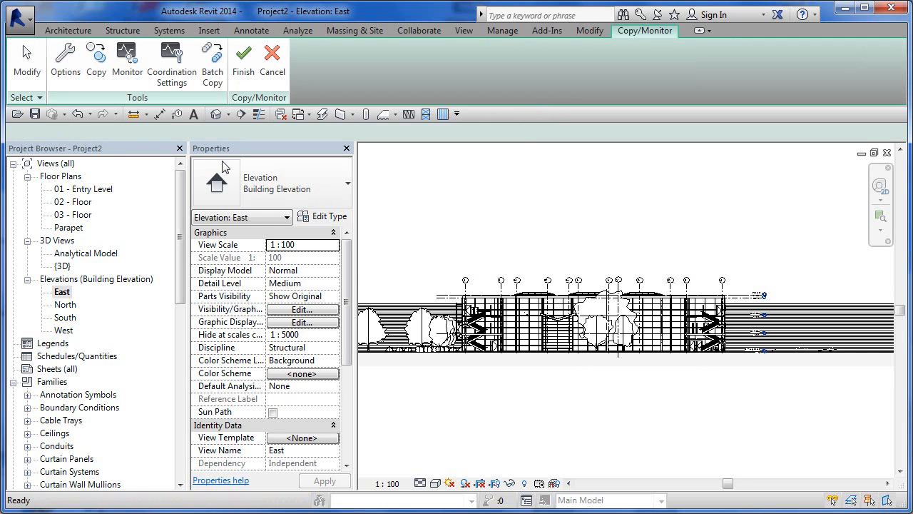
click(96, 60)
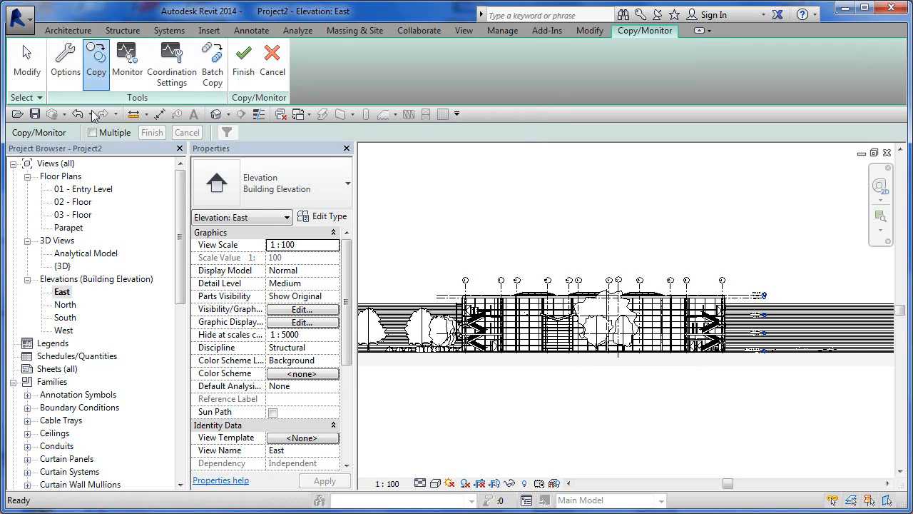
click(93, 132)
drag(779, 250, 443, 292)
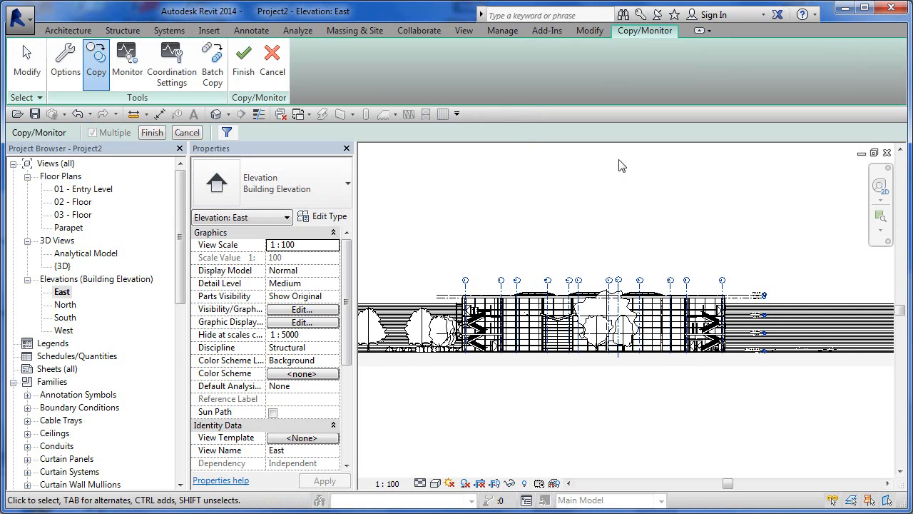
click(153, 132)
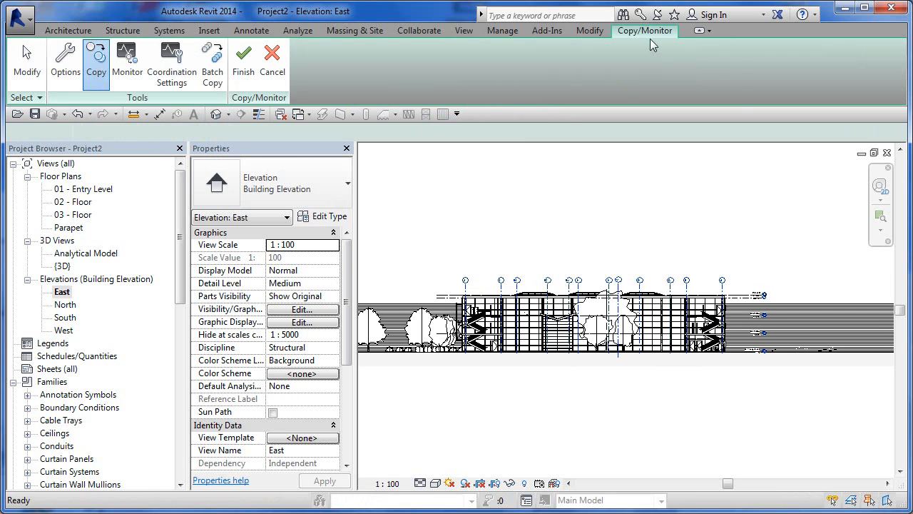
click(671, 31)
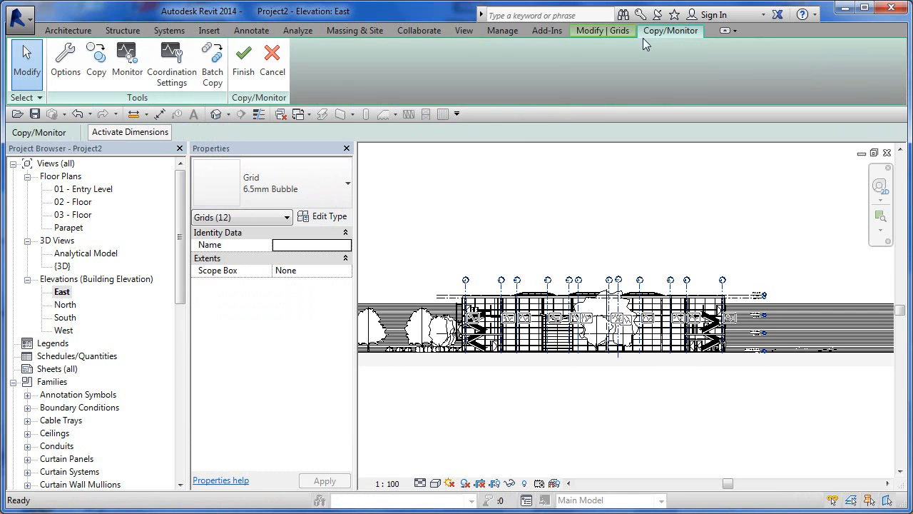
click(244, 75)
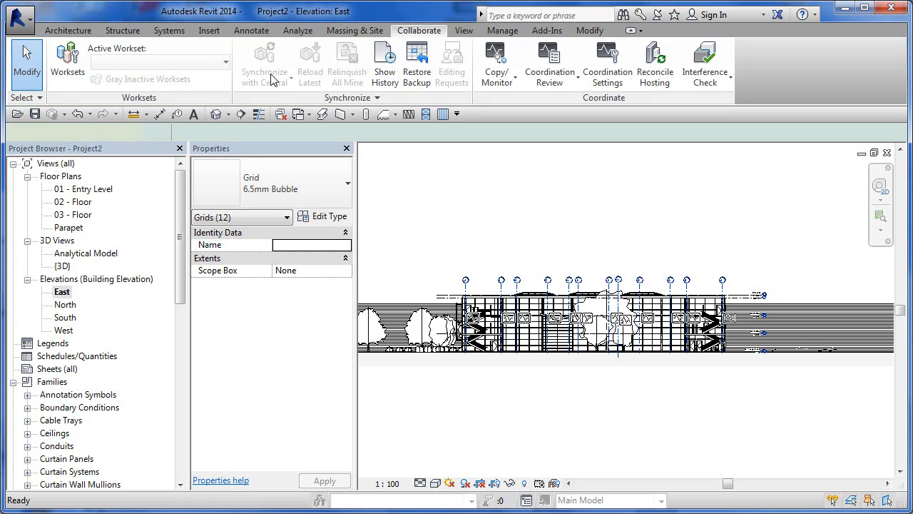
click(665, 206)
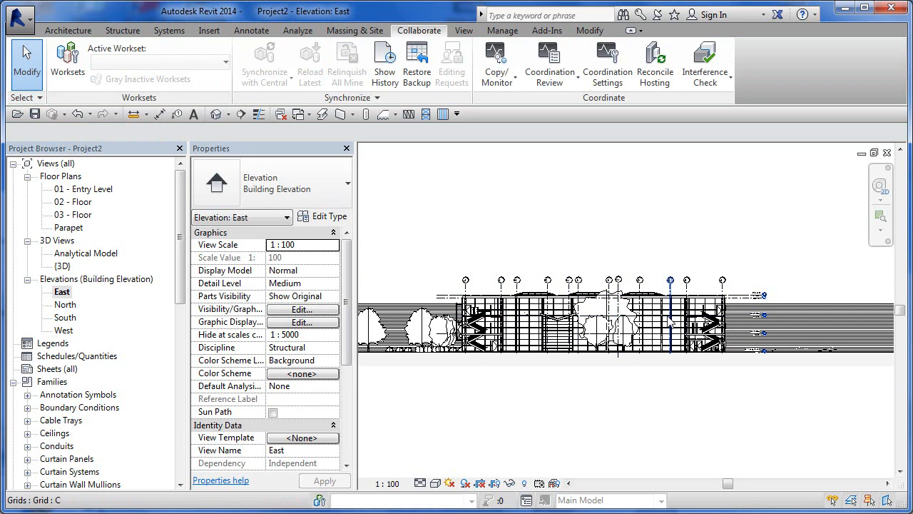
- Hide the linked architectural model element in the East elevation
click(784, 340)
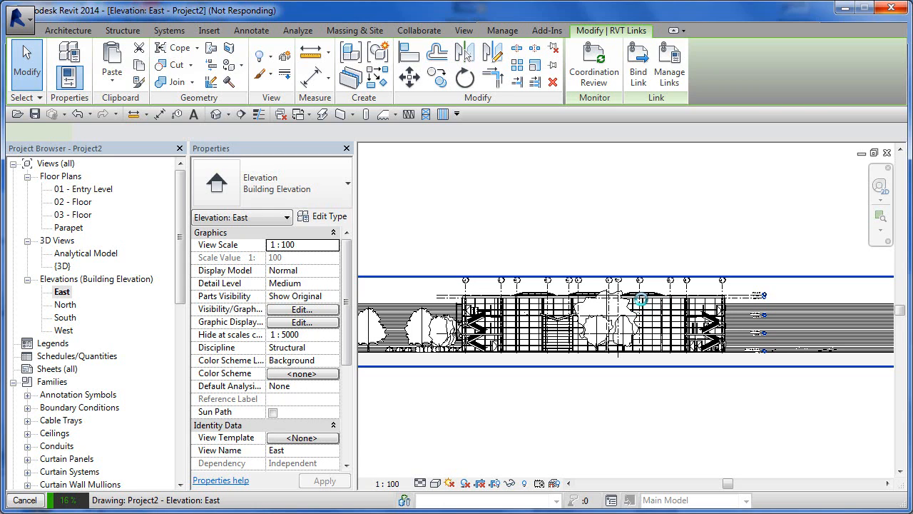
click(632, 294)
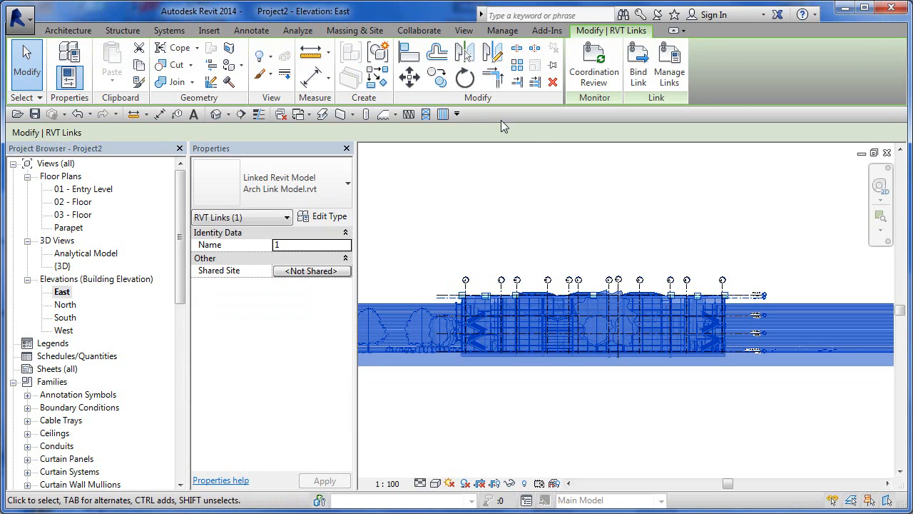
click(263, 56)
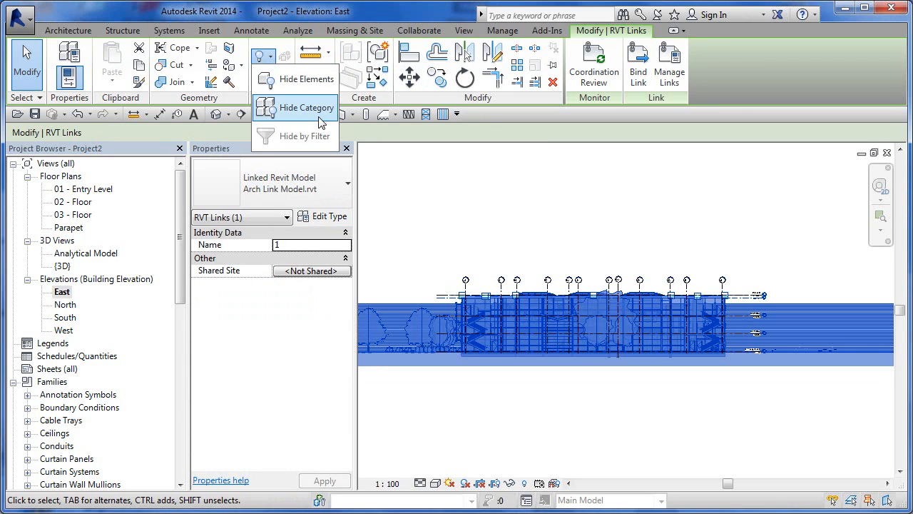
click(324, 84)
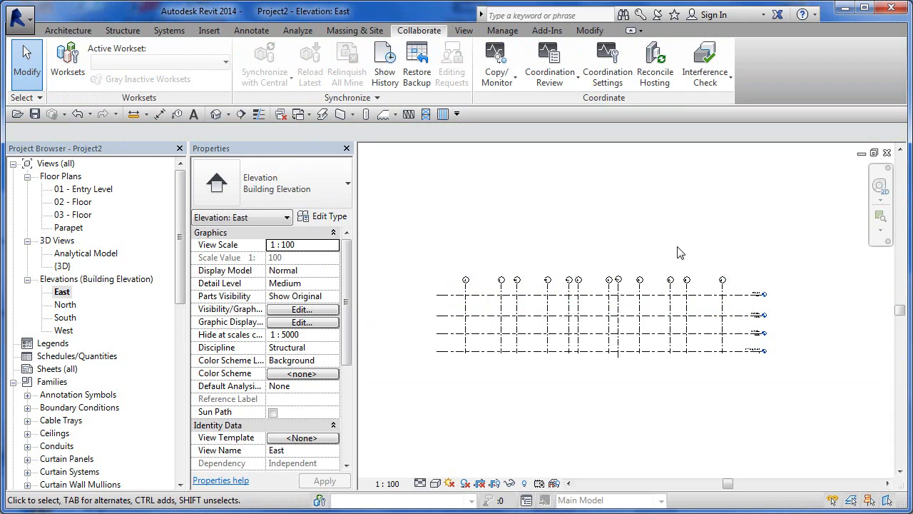
- Examine the copied levels and lettered grids from A to J in the East elevation, and view the project's Coordination Settings without changing them
scroll(714, 331, up, 5)
middle_drag(734, 332, 544, 383)
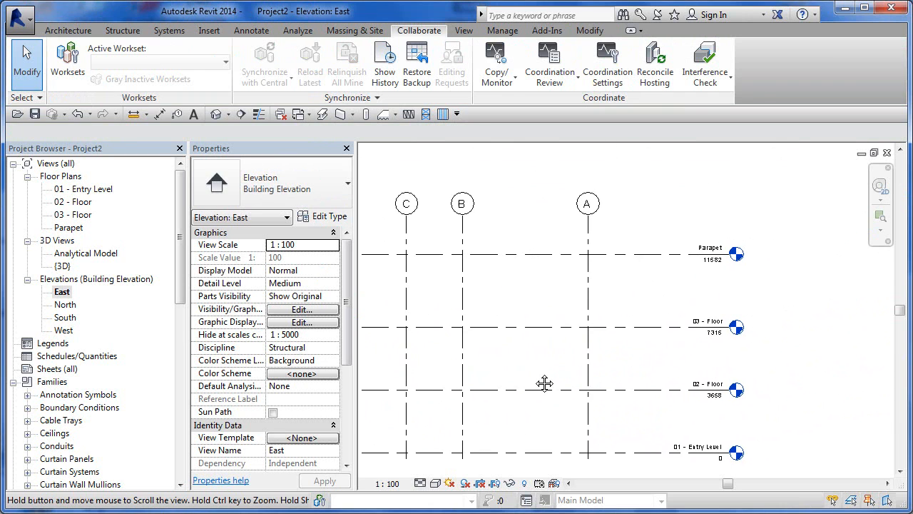
scroll(653, 360, down, 4)
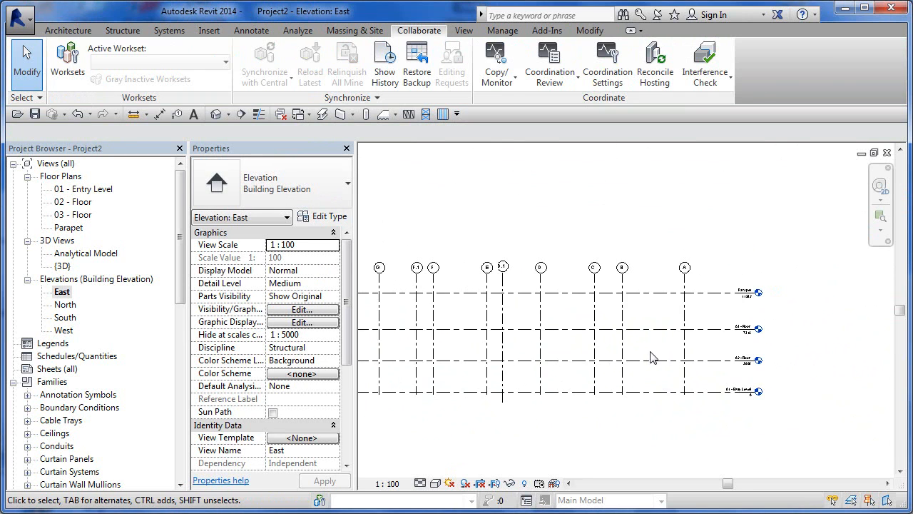
middle_drag(653, 357, 696, 360)
middle_drag(585, 348, 626, 349)
middle_drag(559, 343, 636, 339)
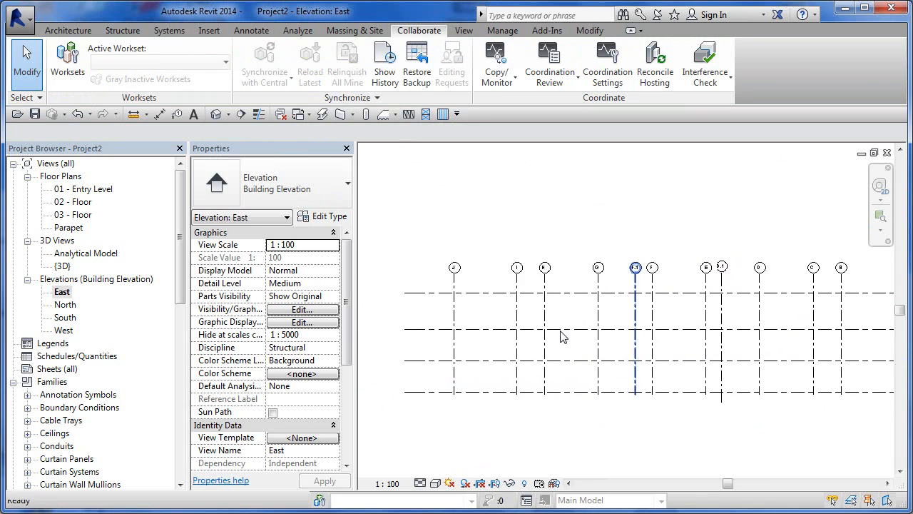
scroll(464, 299, up, 3)
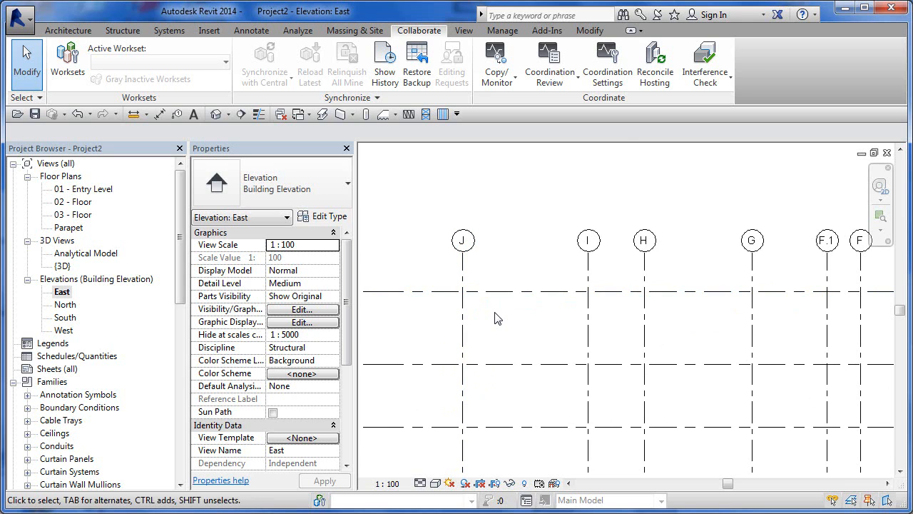
click(608, 63)
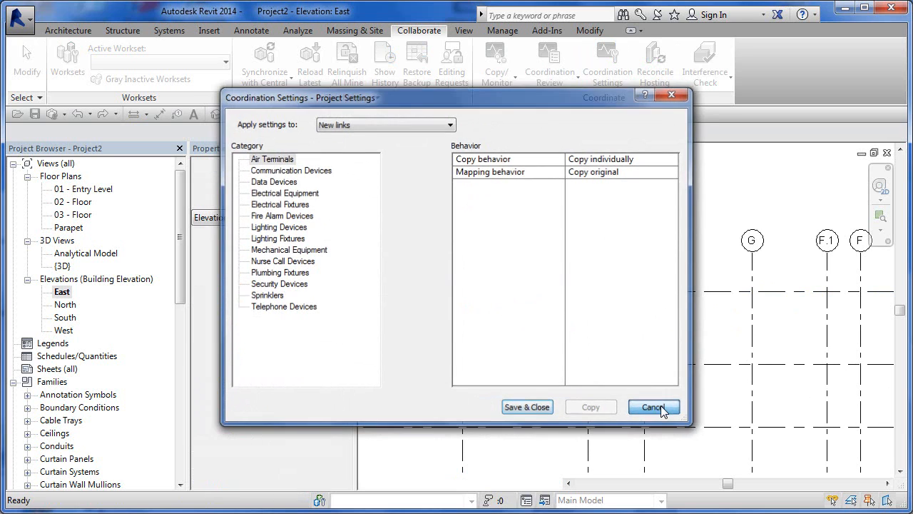
click(662, 409)
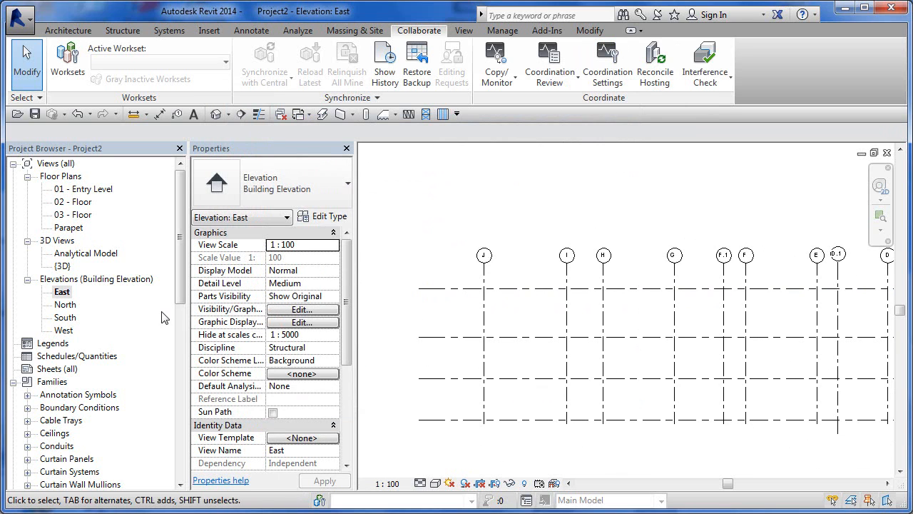
- Hide the linked architectural model element in the South elevation
double_click(64, 318)
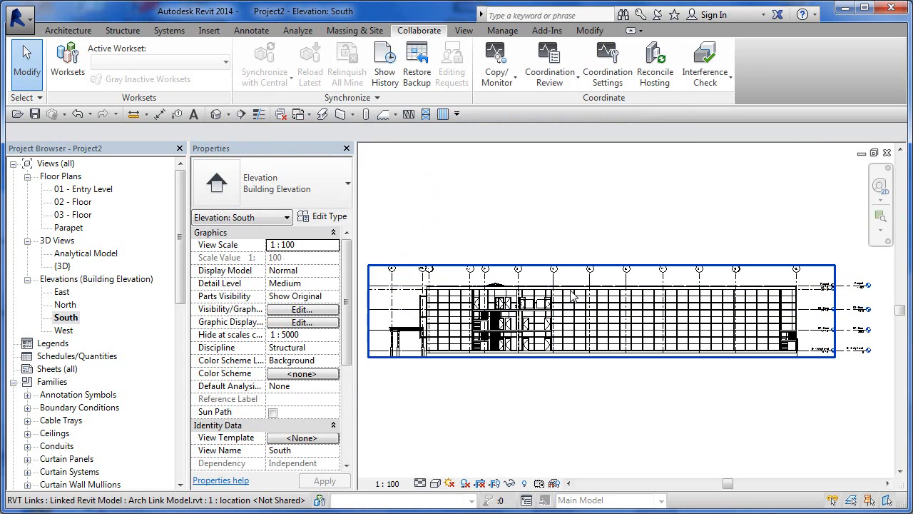
click(569, 298)
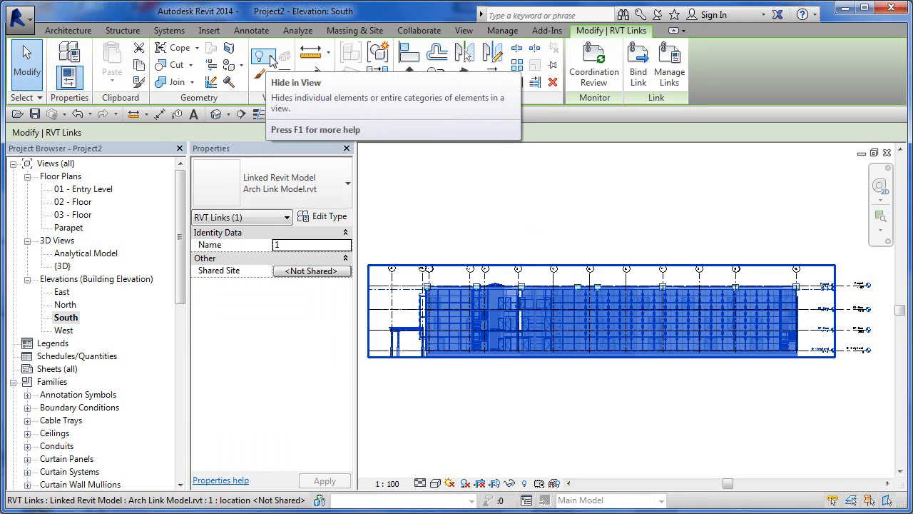
click(269, 60)
click(294, 76)
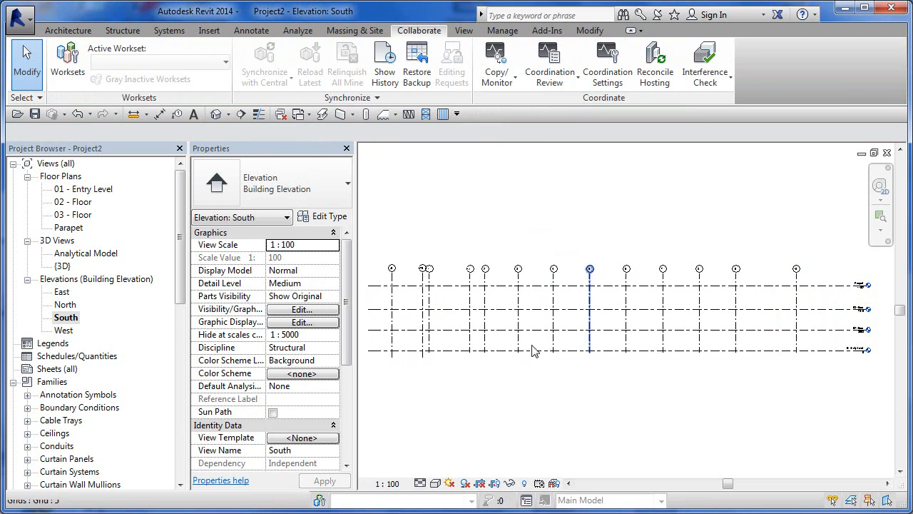
- Open the 02 - Floor plan and check the copied grids there, selecting grid 6 to inspect its properties without changing it
double_click(73, 202)
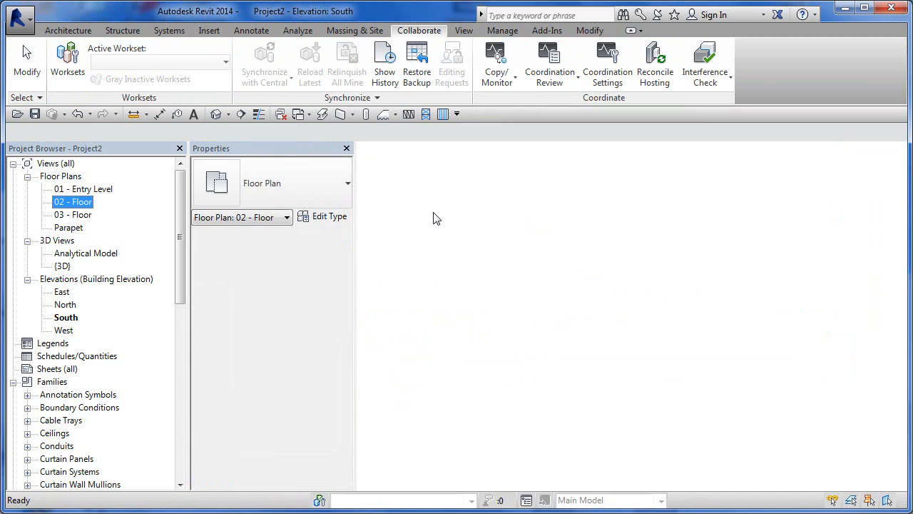
middle_drag(639, 303, 644, 387)
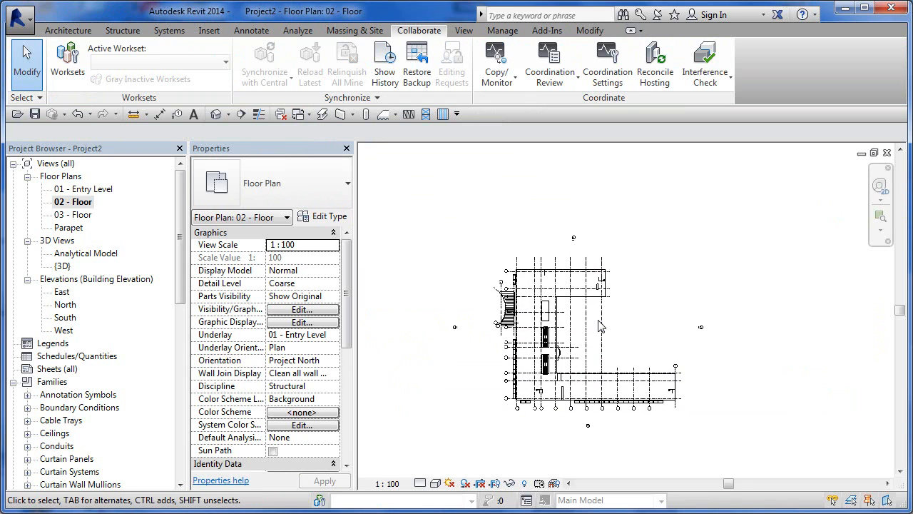
scroll(601, 320, up, 4)
middle_drag(655, 330, 661, 281)
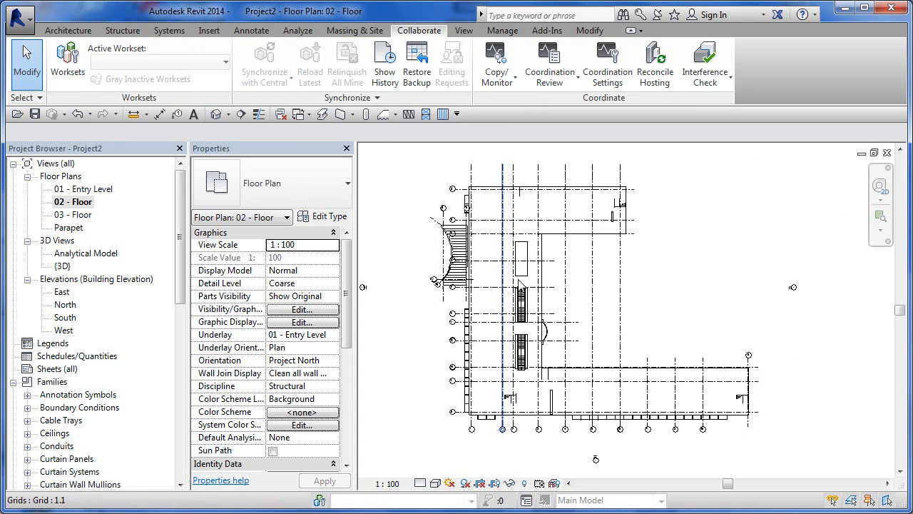
click(620, 294)
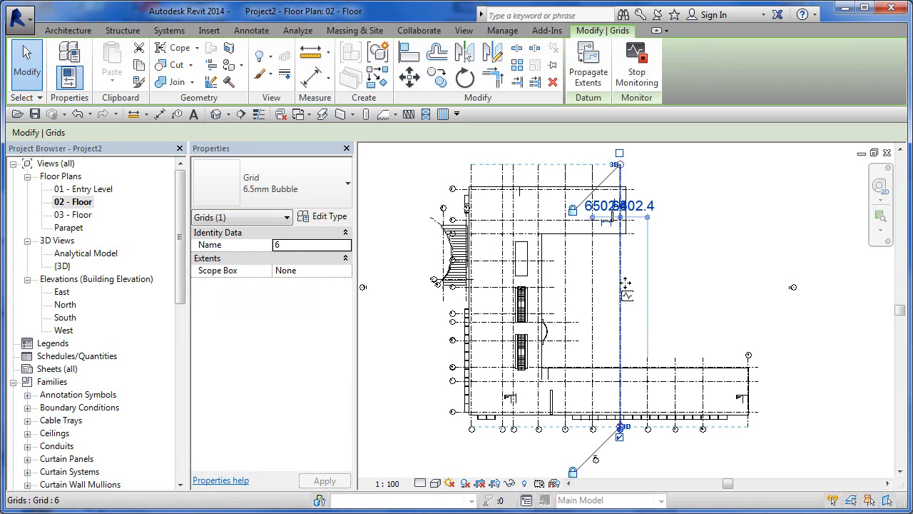
click(719, 283)
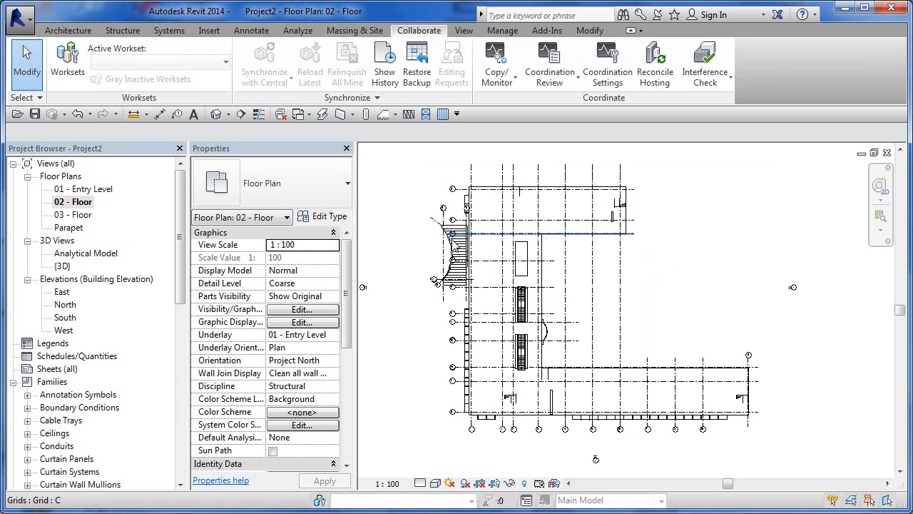
- Hide the linked architectural model element, Arch Link Model.rvt, in the 02 - Floor plan
click(496, 213)
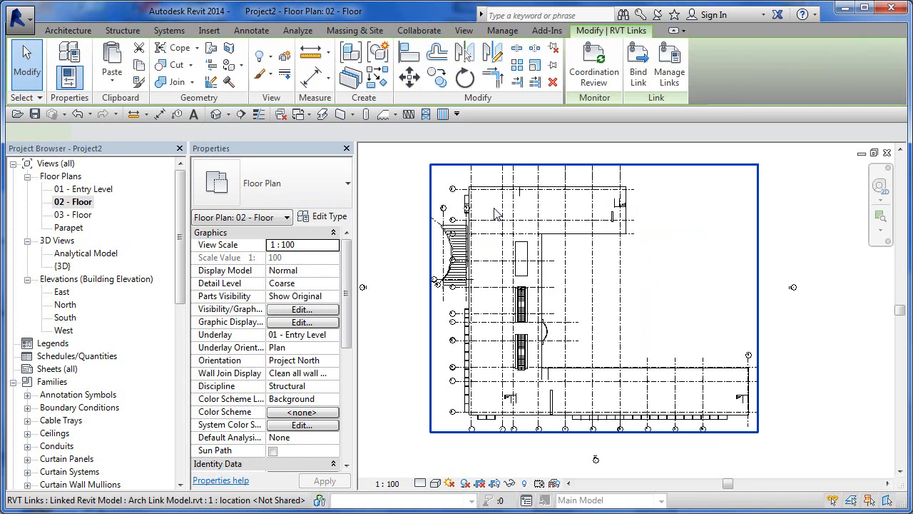
click(271, 55)
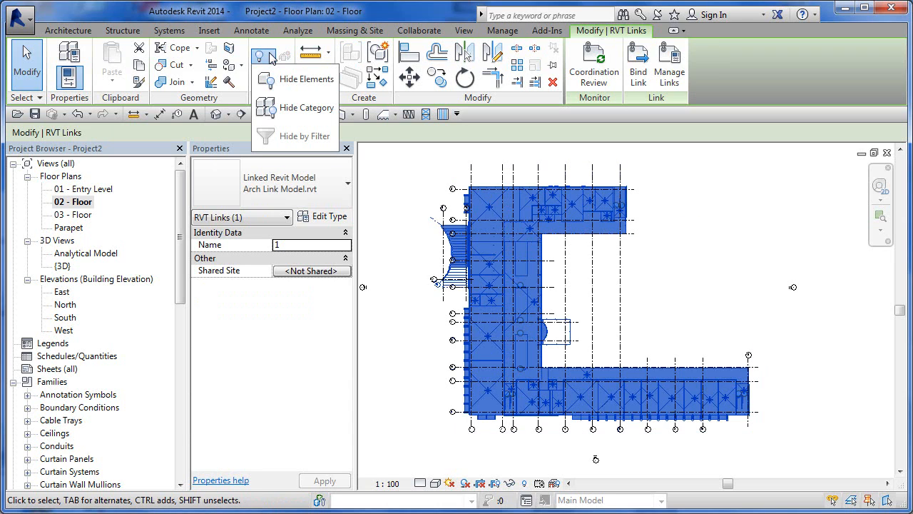
click(313, 79)
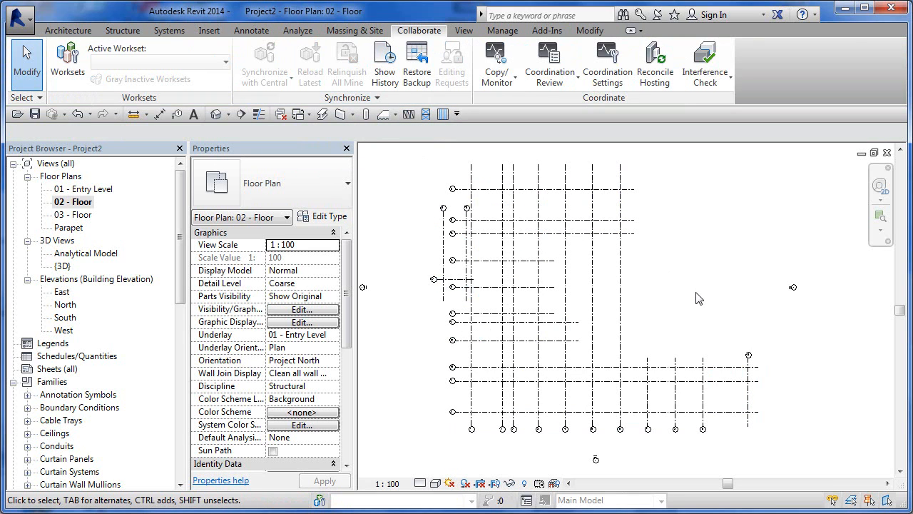